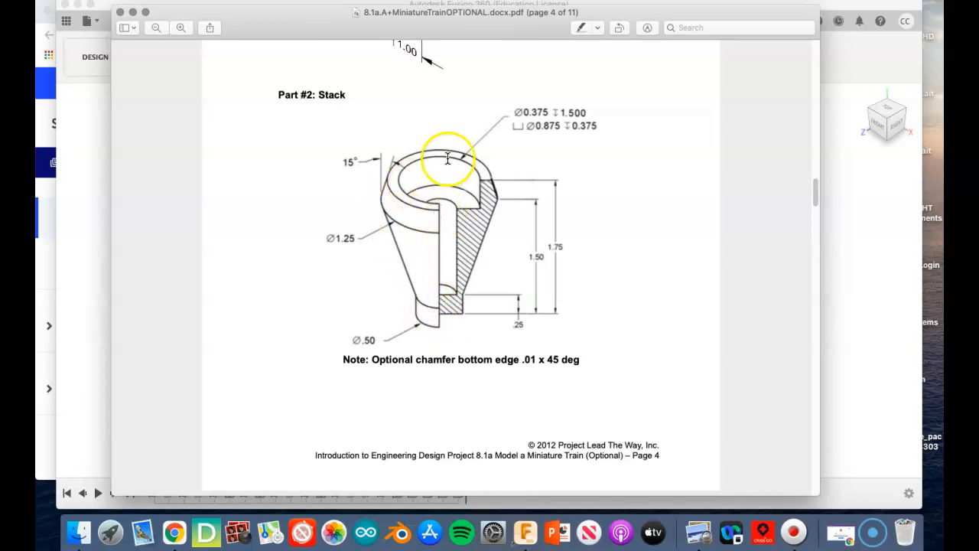
- Minimize the PDF drawing to return to the Fusion 360 train model and hide the existing train body, Body1
left_click(133, 13)
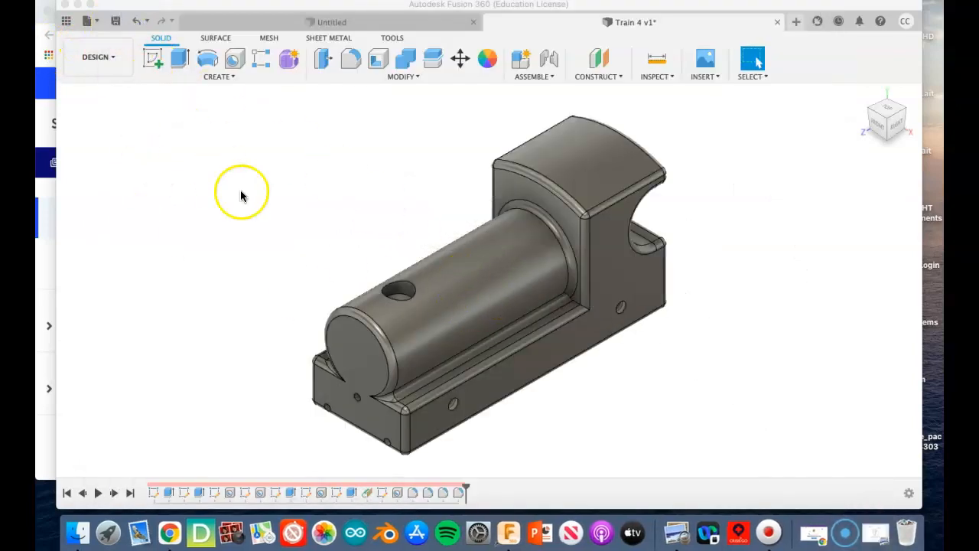
left_click(247, 197)
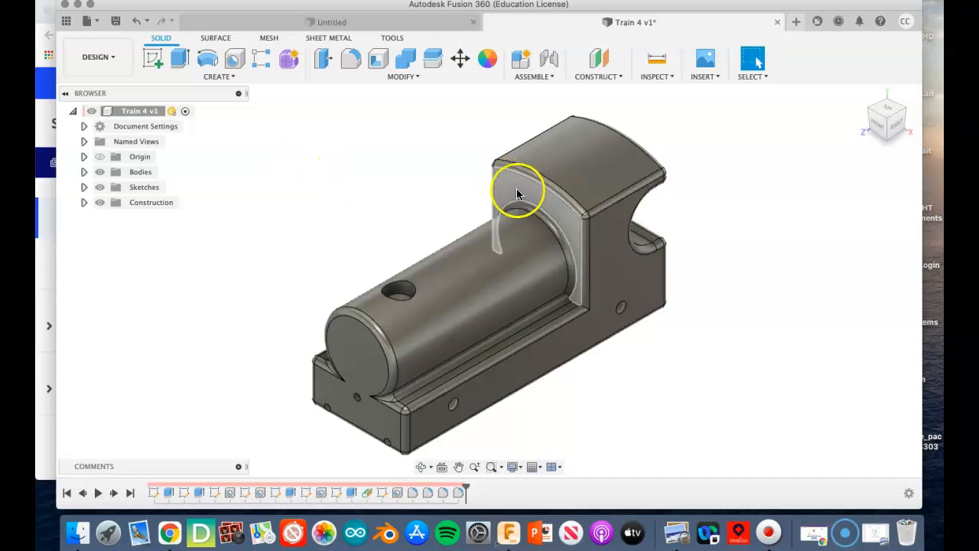
left_click(84, 171)
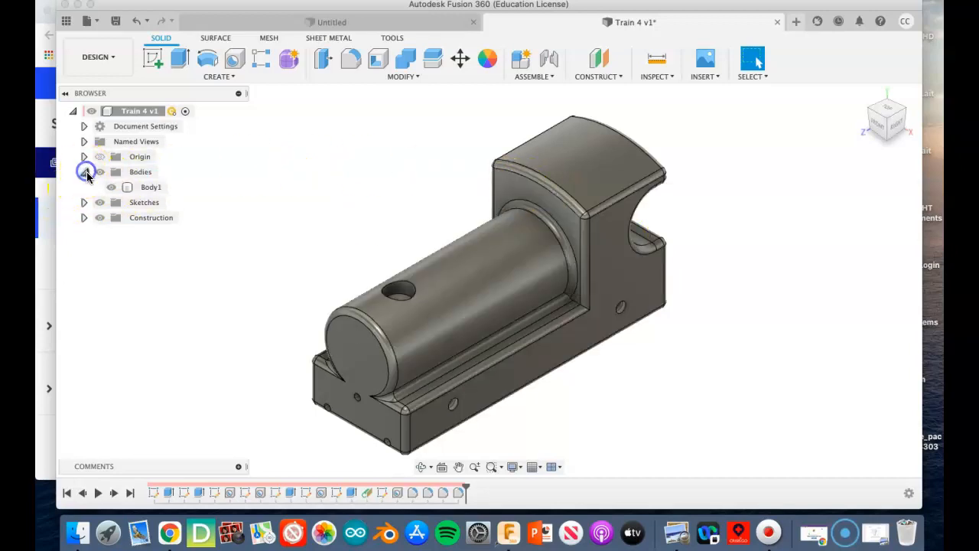
left_click(111, 188)
left_click(111, 188)
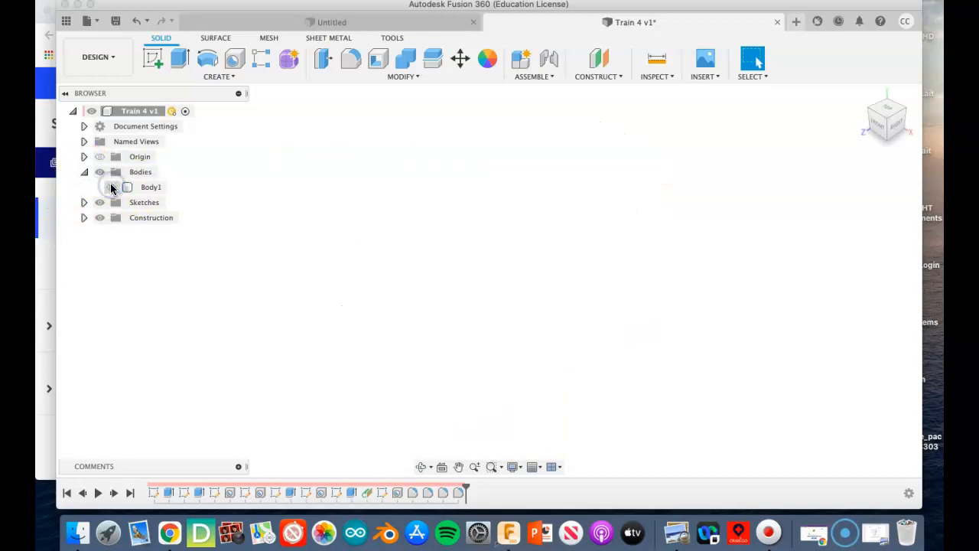
- Start a sketch on the horizontal origin plane and draw a circle about 0.63 in in diameter, well away from the origin
left_click(153, 59)
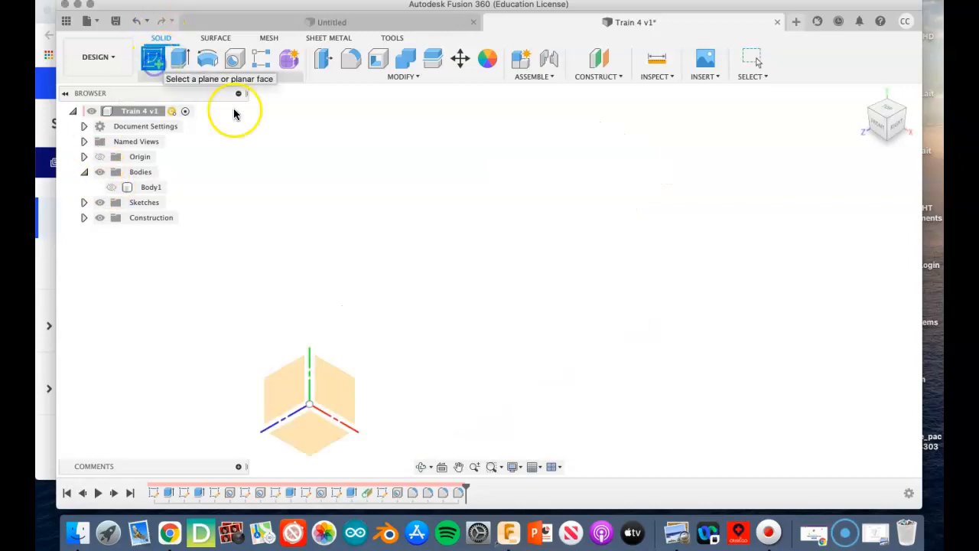
left_click(324, 439)
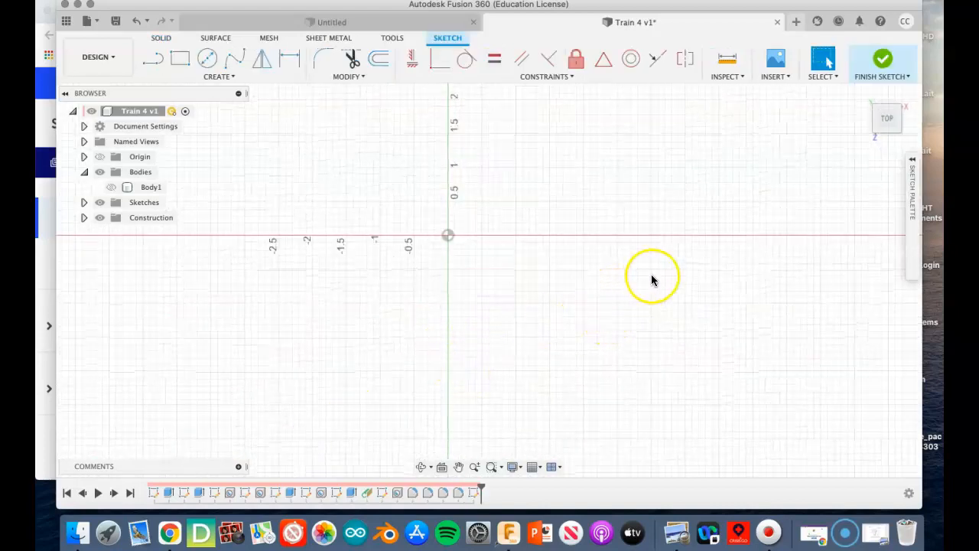
scroll(647, 284, "up", 2)
mouse_move(647, 285)
middle_mouse_down()
mouse_move(454, 347)
mouse_move(408, 312)
middle_mouse_up()
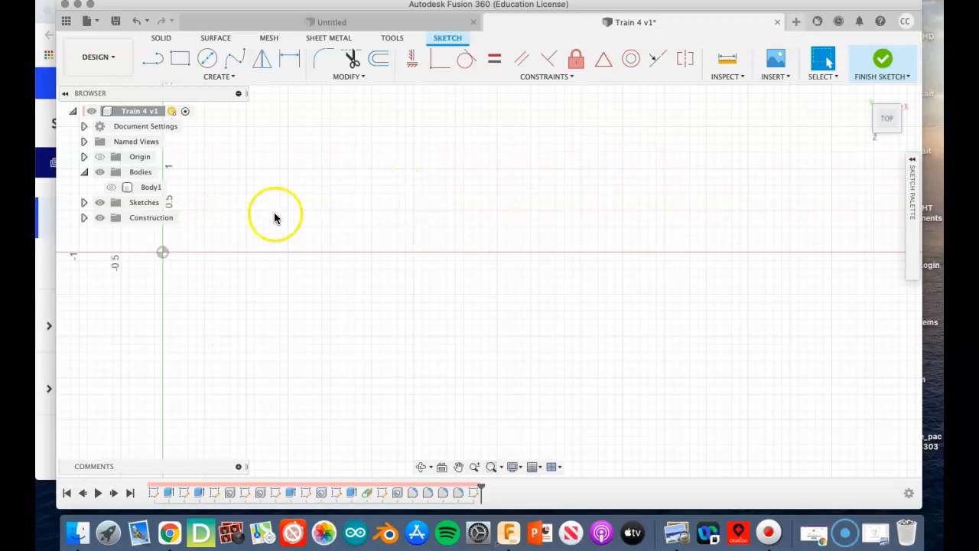
left_click(216, 66)
left_click(639, 226)
left_click(649, 200)
right_click(674, 187)
left_click(712, 189)
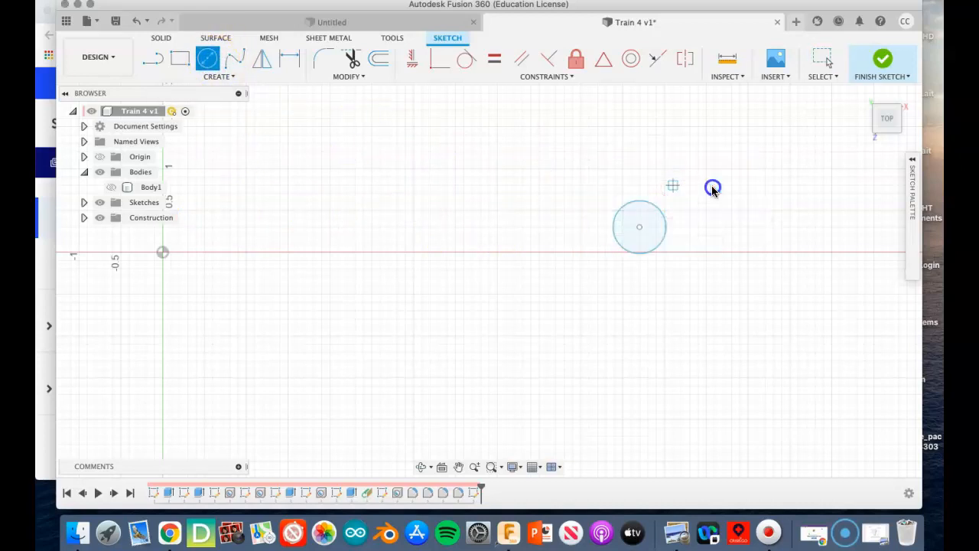
- Dimension the circle's diameter to 0.5 in and finish the sketch
key("d")
left_click(660, 245)
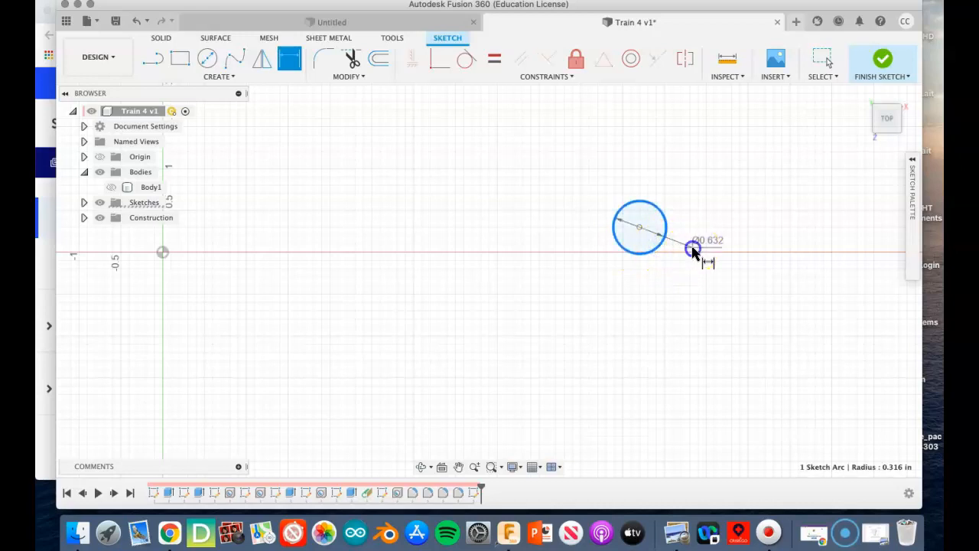
left_click(691, 251)
type("0.5")
key("Return")
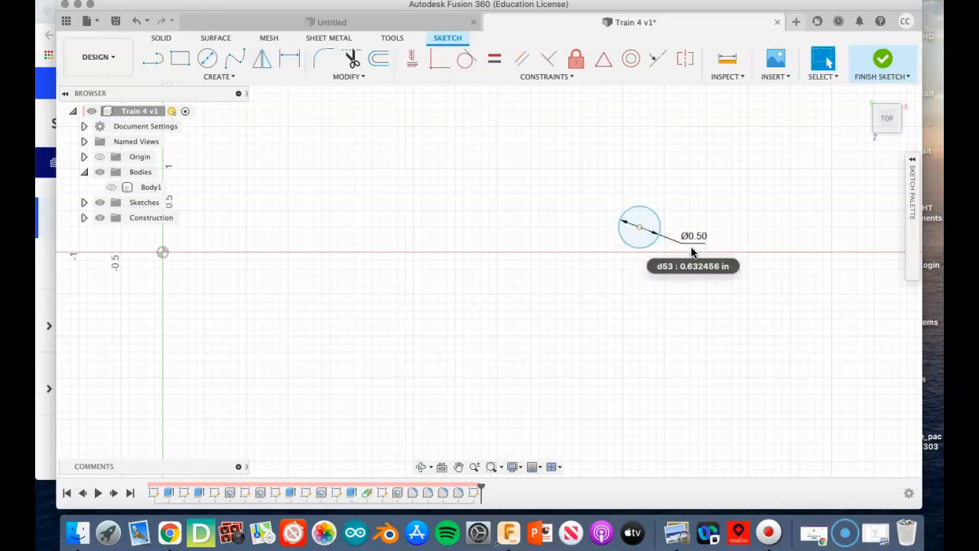
left_click(886, 69)
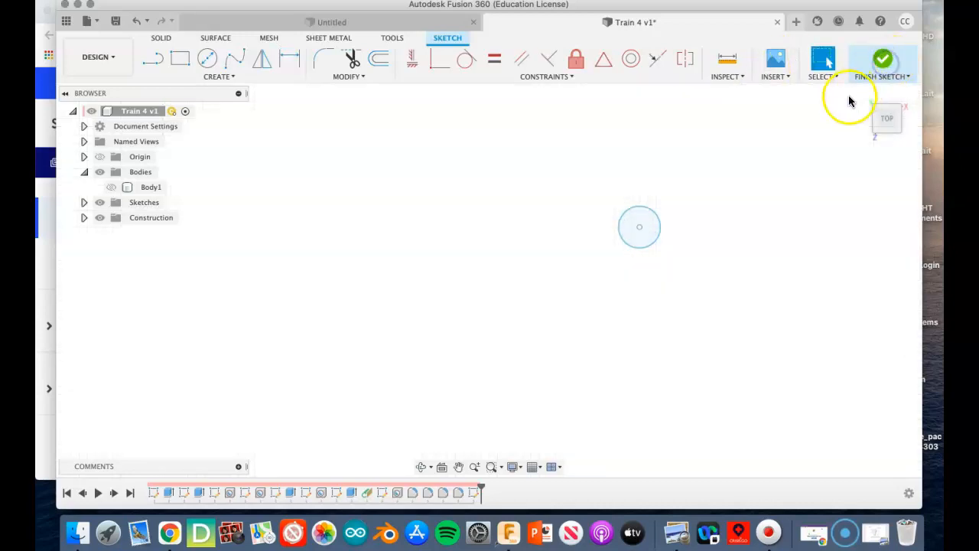
- Extrude the 0.5 in circle upward 0.25 in as a new body
left_click(862, 95)
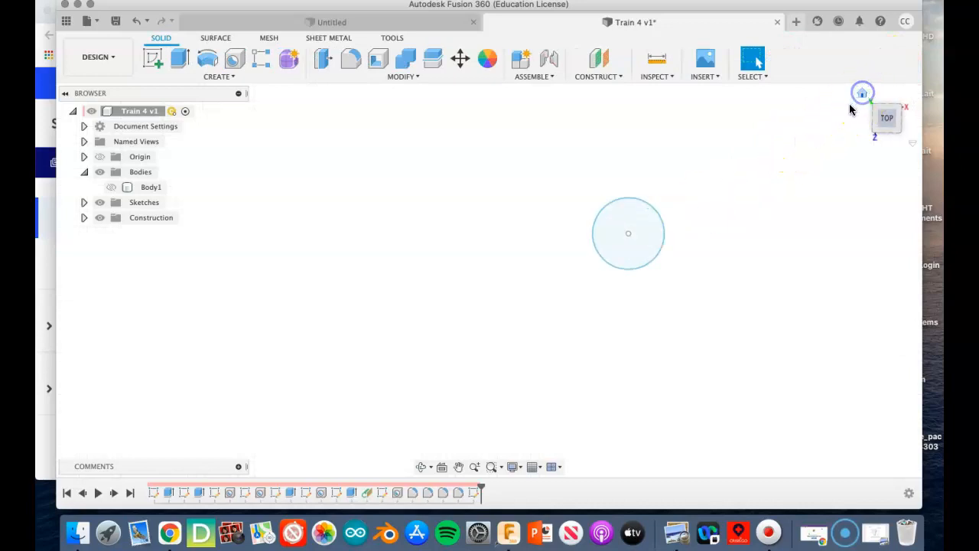
left_click(180, 59)
left_click(460, 265)
left_click(460, 265)
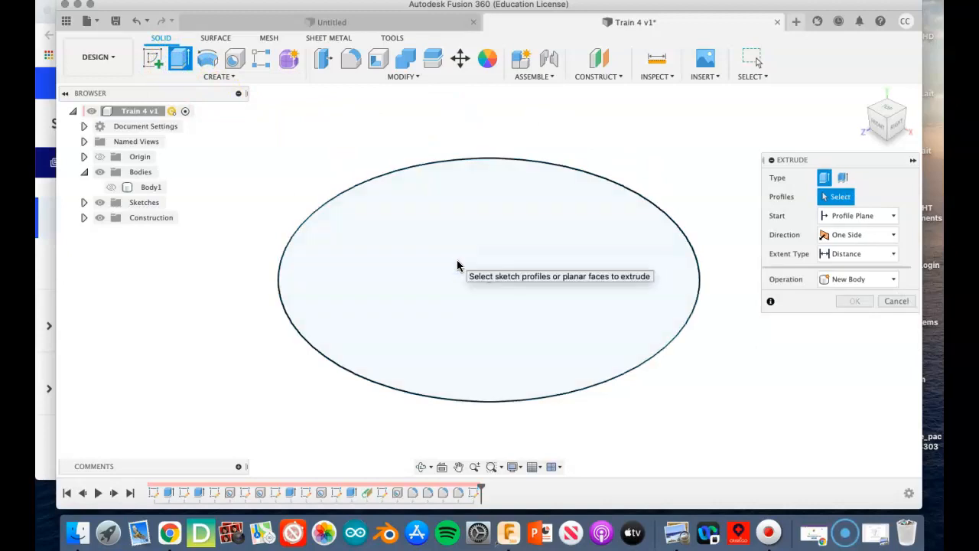
left_click(525, 280)
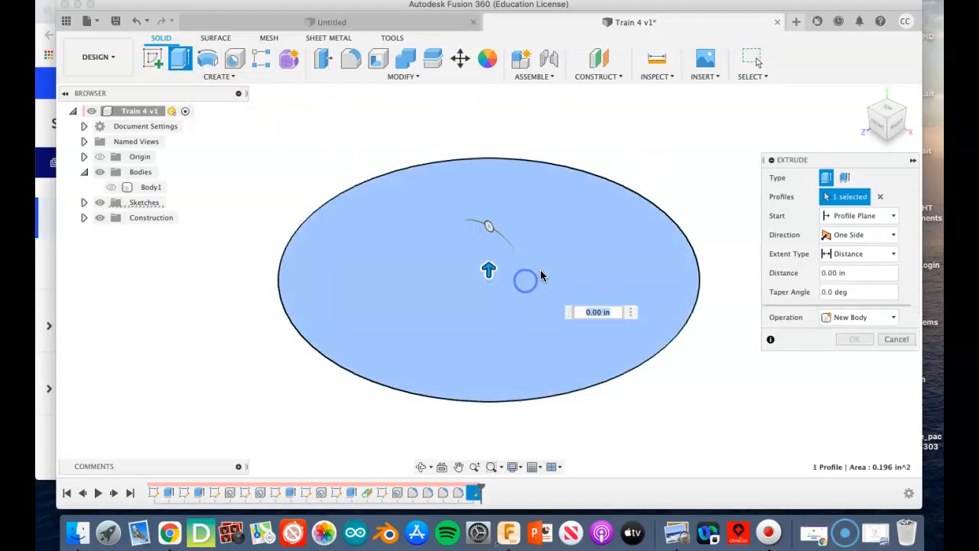
type(".25")
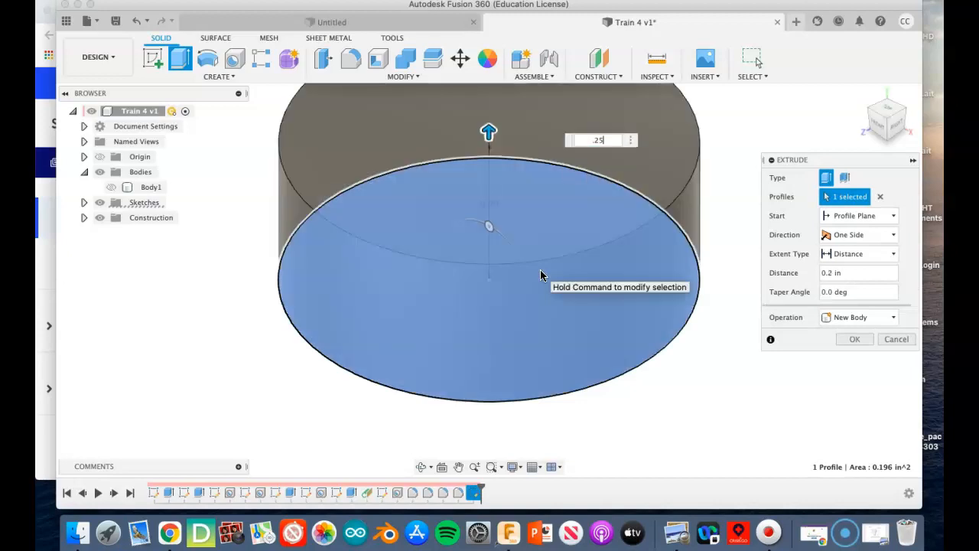
key("Return")
scroll(593, 250, "up", 3)
scroll(596, 247, "down", 9)
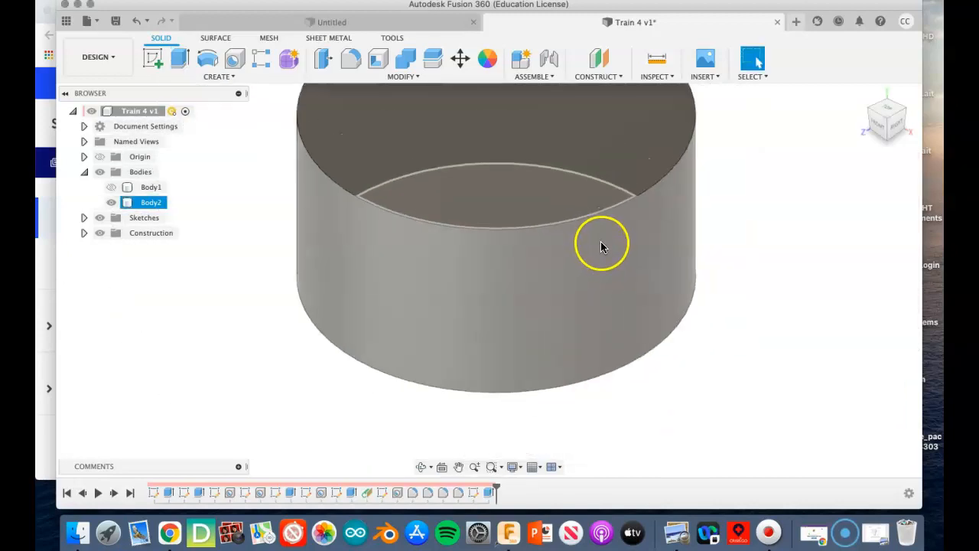
scroll(589, 222, "down", 3)
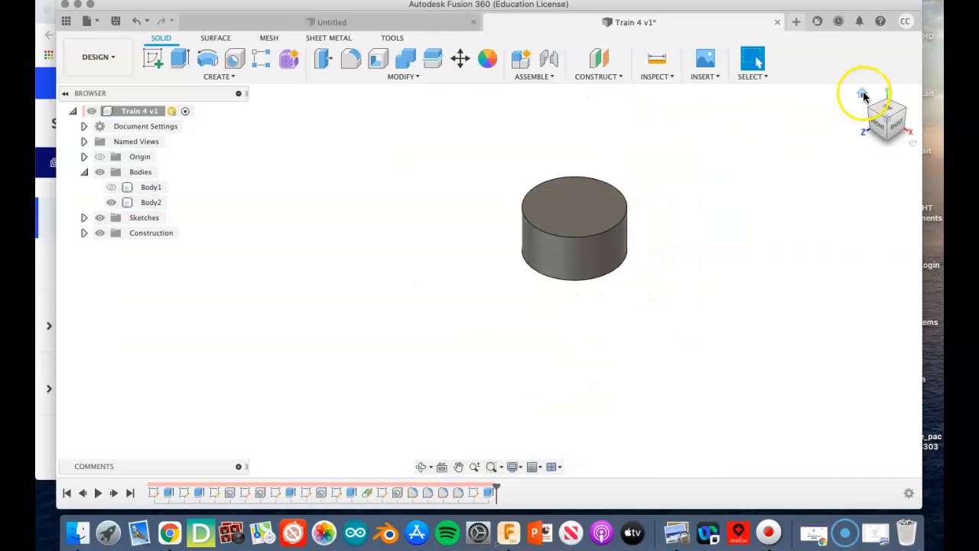
- Create a construction plane offset 1.5-.25 in above the top face of the short cylinder
left_click(533, 225)
middle_click_drag(529, 256, 471, 365)
left_click(360, 332)
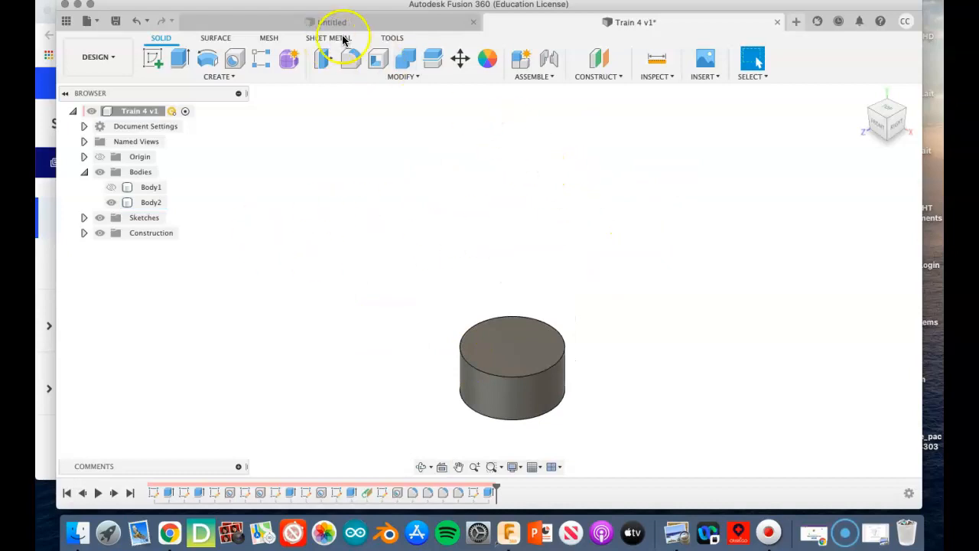
left_click(595, 78)
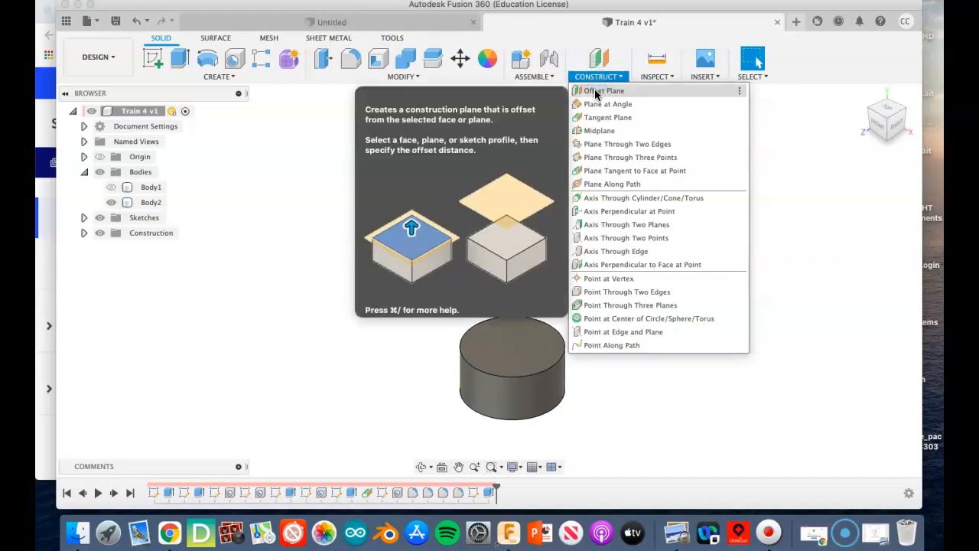
left_click(592, 90)
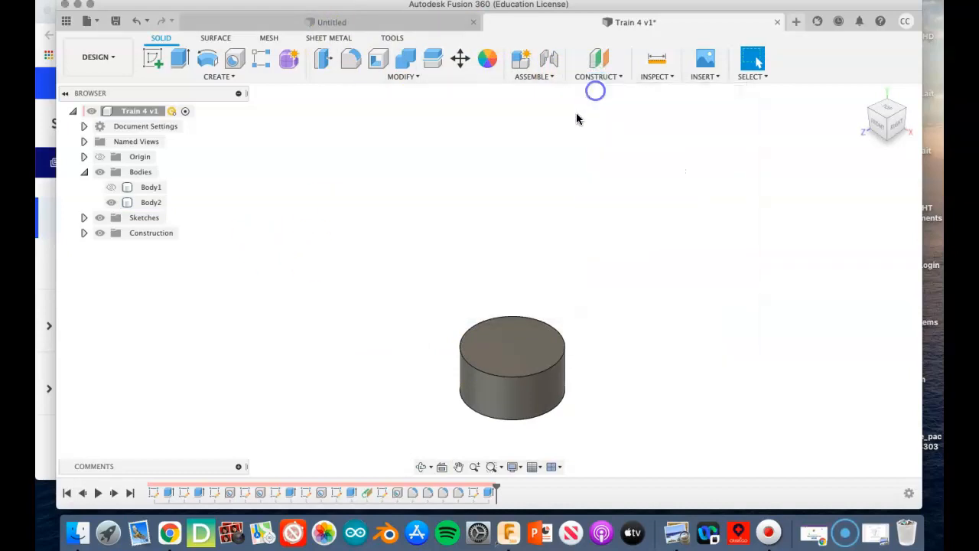
left_click(531, 352)
left_click(631, 378)
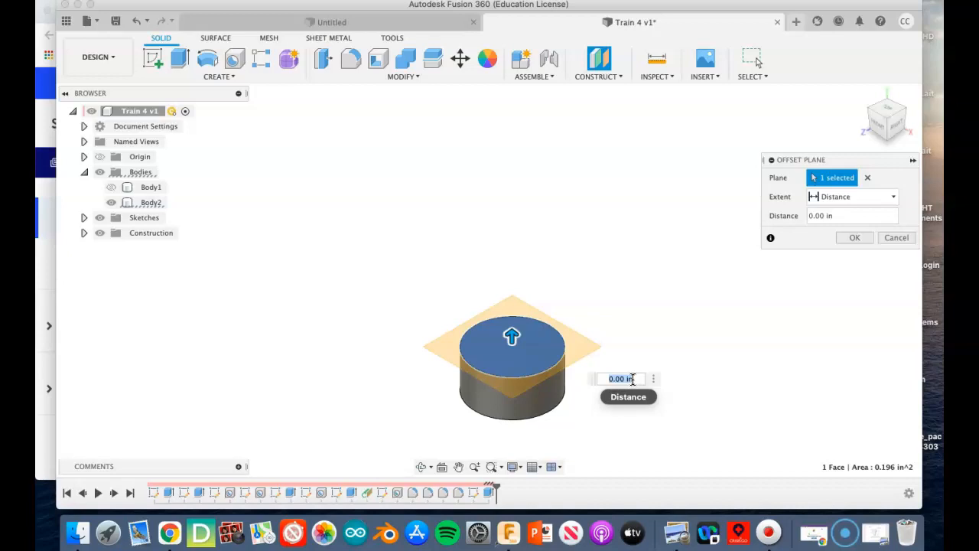
type("-")
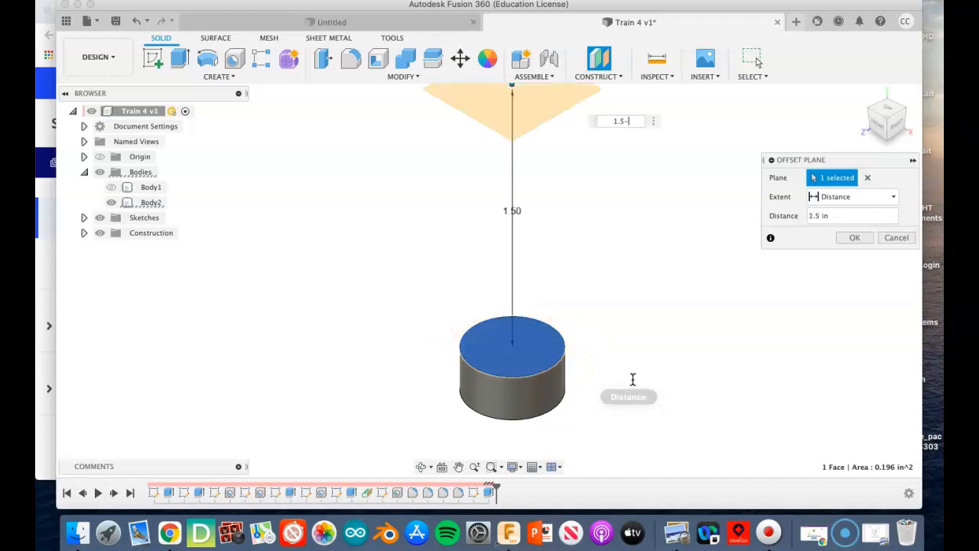
type(".25")
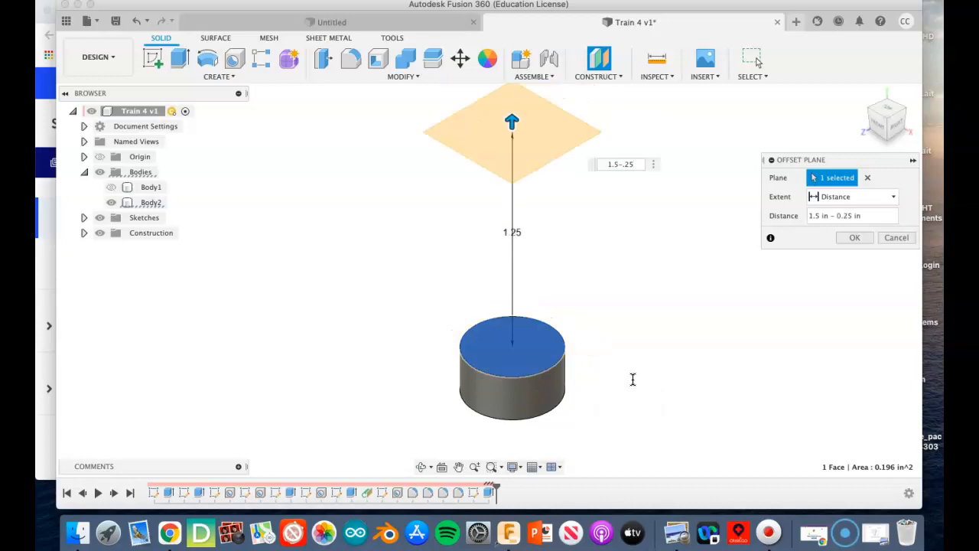
key("Return")
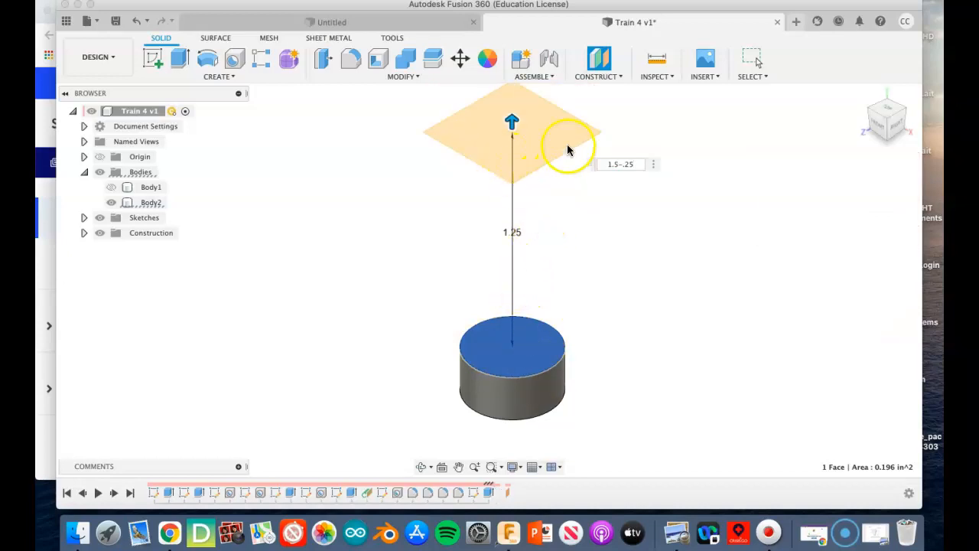
- Start a sketch on the offset plane and draw a circle centred on the cylinder, larger than its top face
left_click(153, 59)
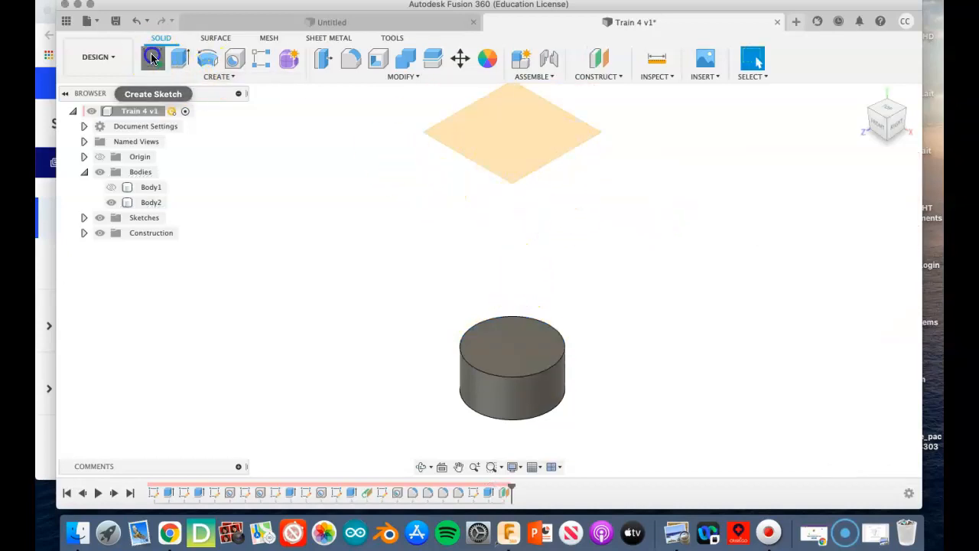
left_click(503, 172)
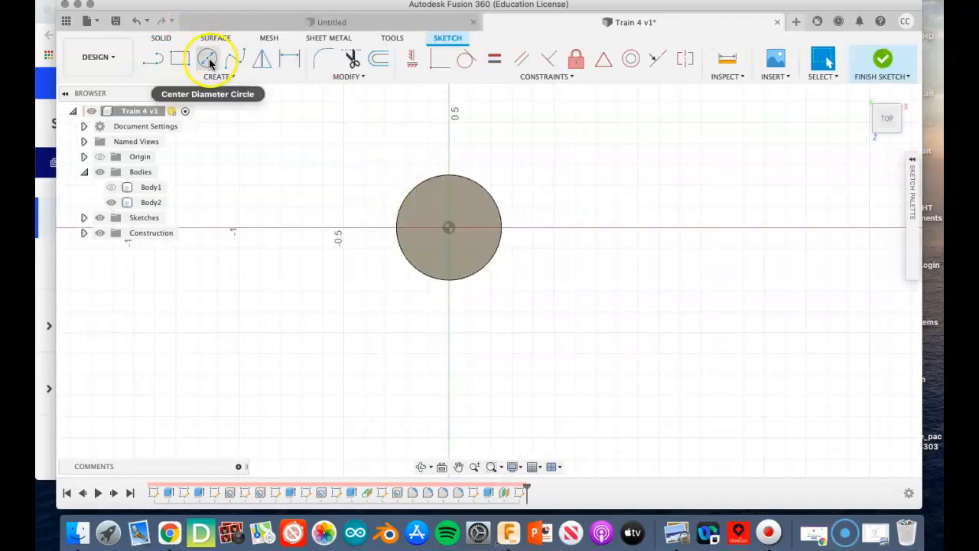
left_click(207, 58)
left_click(449, 228)
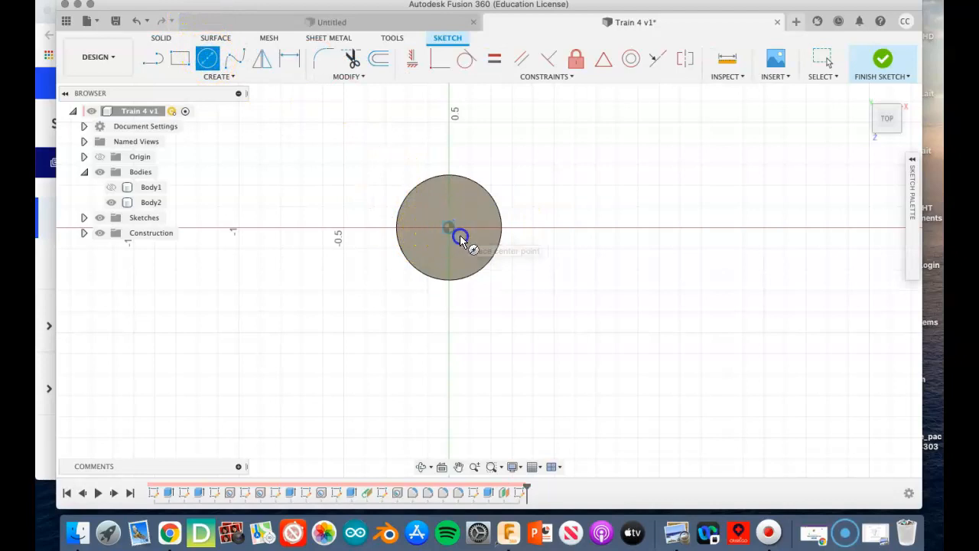
left_click(527, 289)
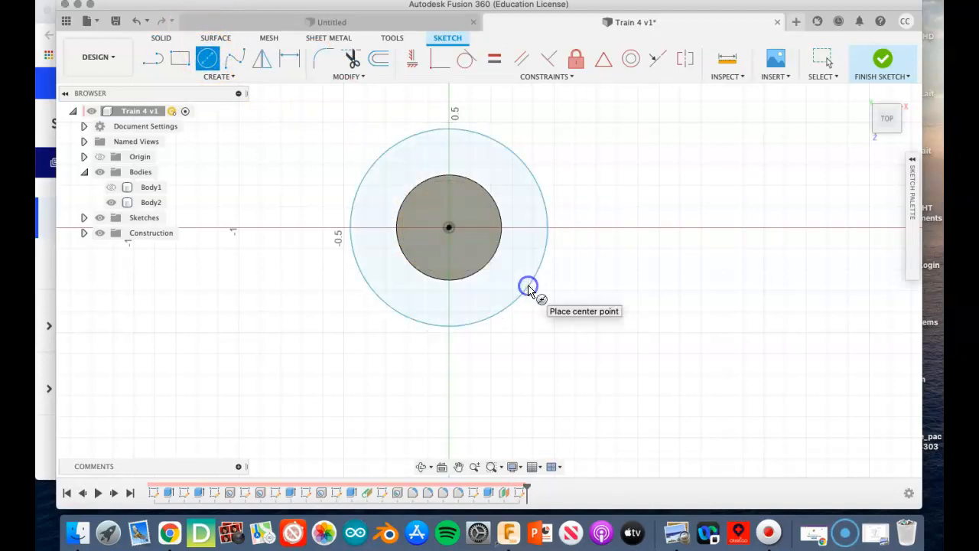
- Dimension the larger circle's diameter to 1.25 in and finish the sketch
left_click(295, 60)
left_click(528, 169)
left_click(587, 169)
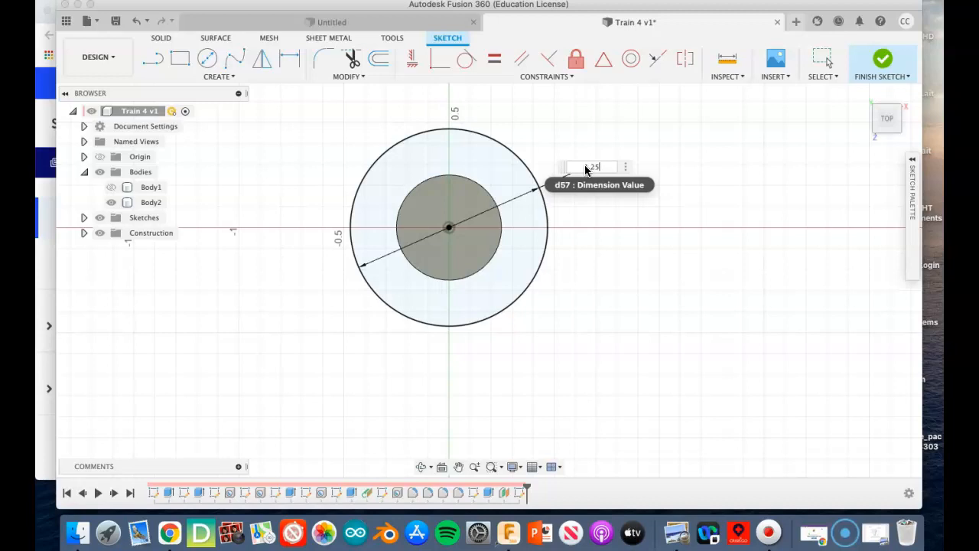
key("Return")
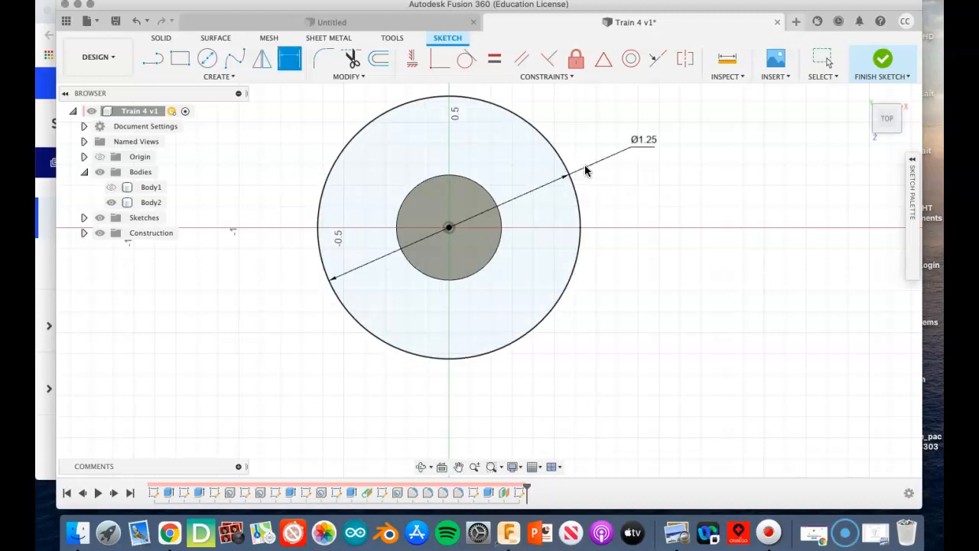
left_click(884, 60)
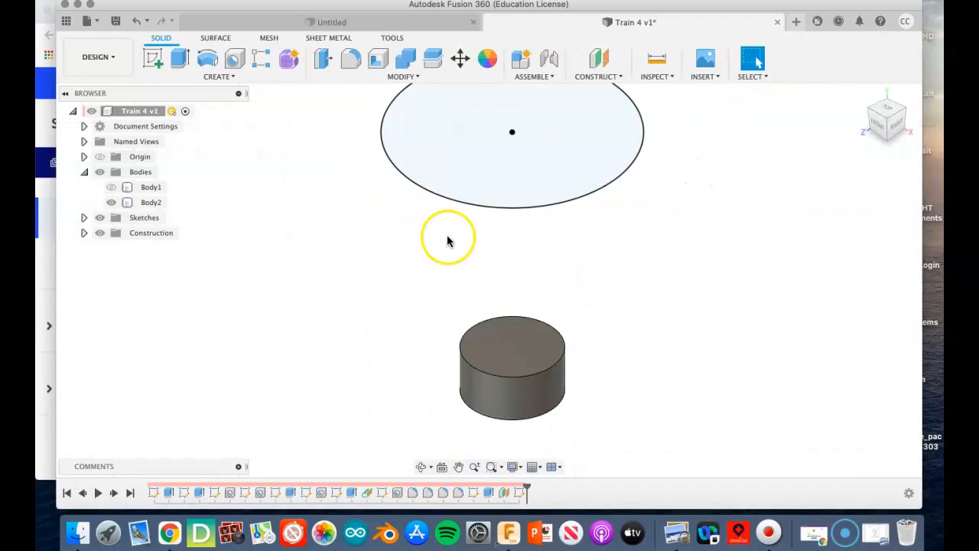
left_click(223, 77)
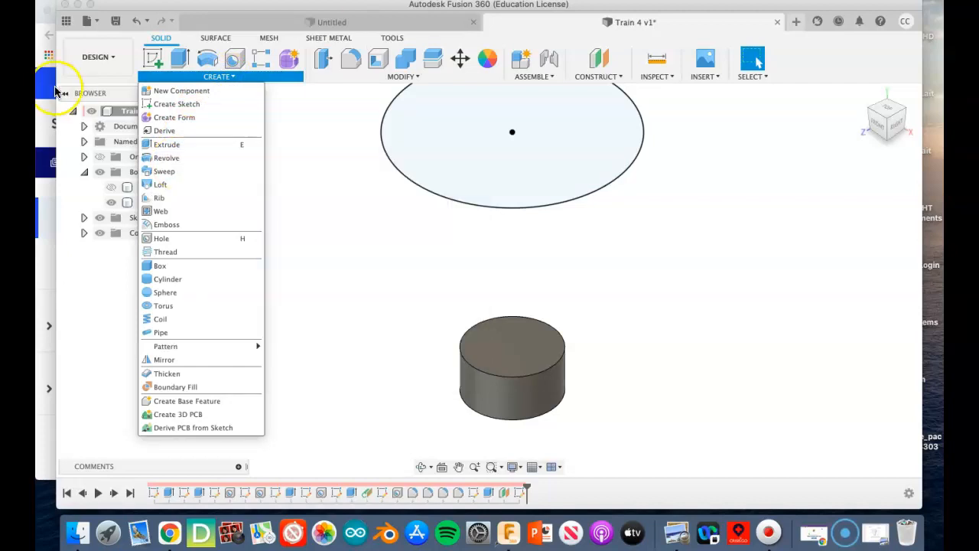
left_click(162, 183)
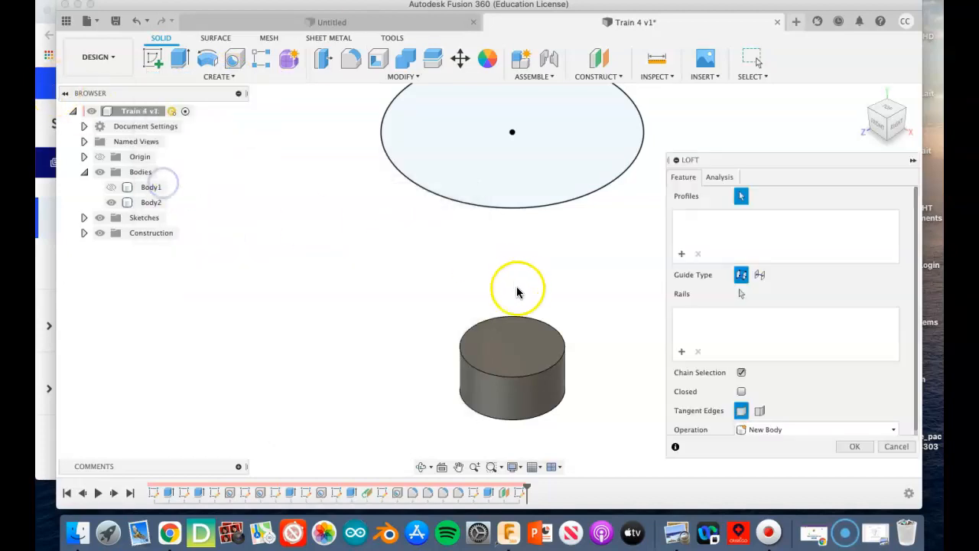
left_click(513, 360)
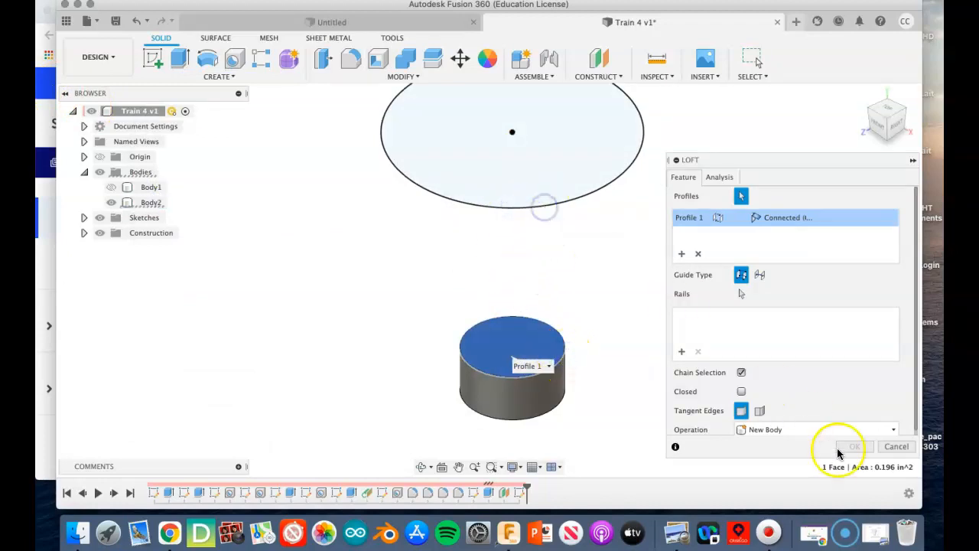
left_click(891, 448)
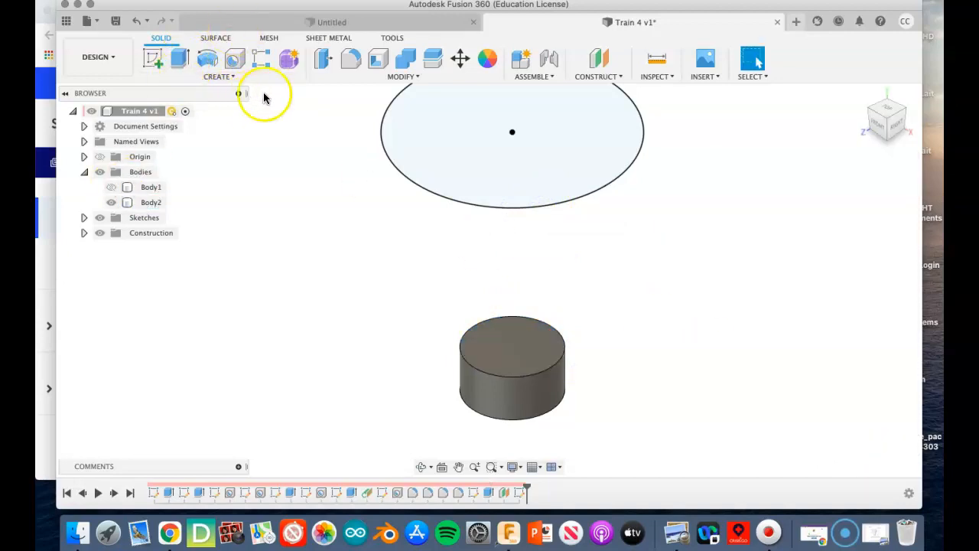
- Loft from the short cylinder's top face to the 1.25 in circle, joining the flared body to the base
left_click(229, 77)
left_click(170, 187)
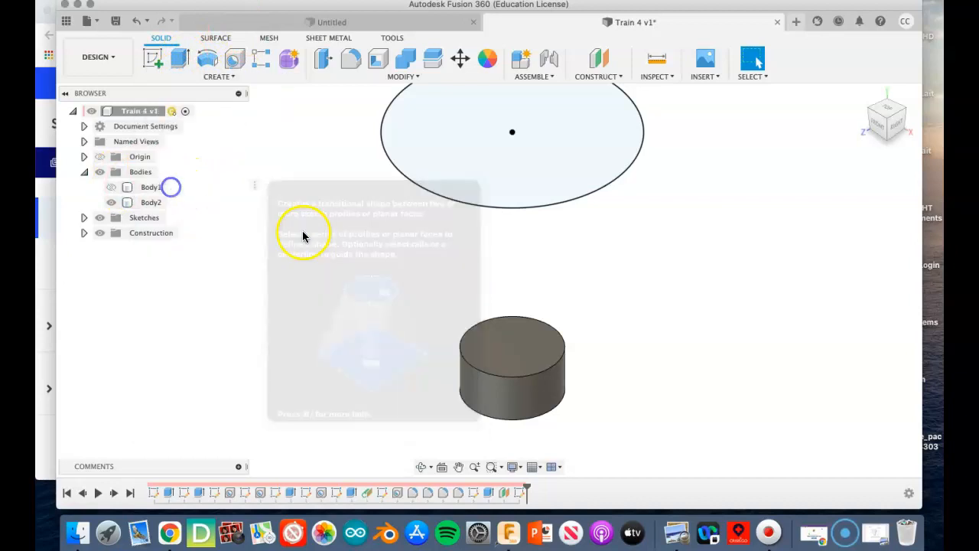
left_click(562, 352)
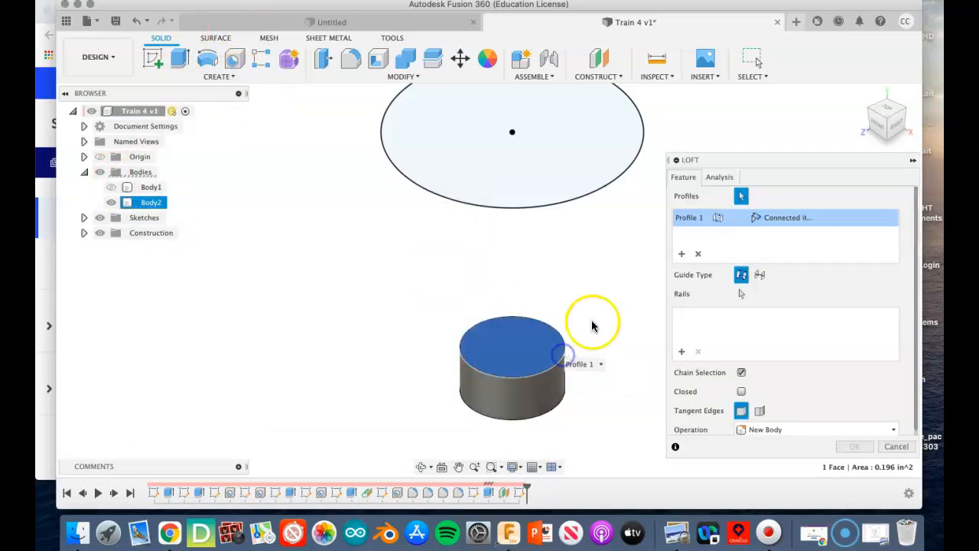
left_click(577, 200)
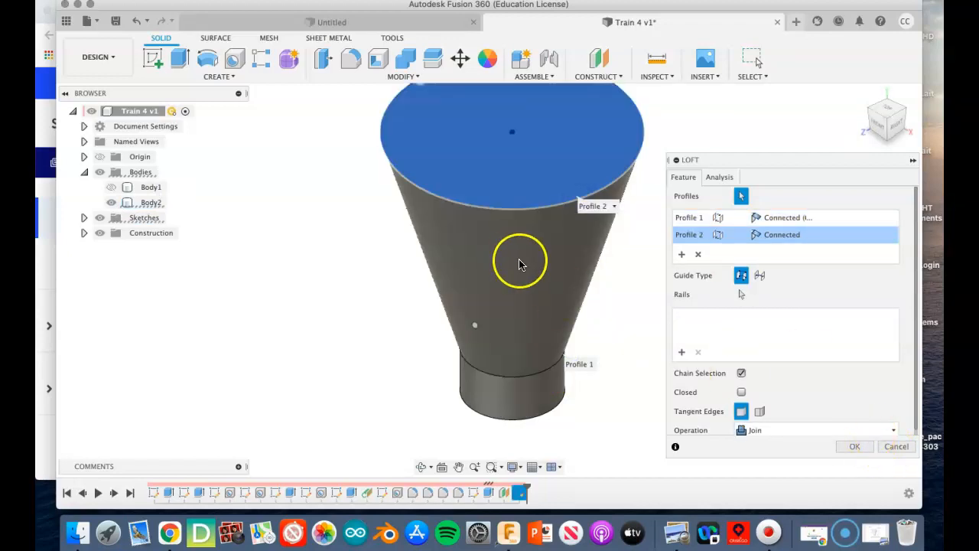
left_click(855, 447)
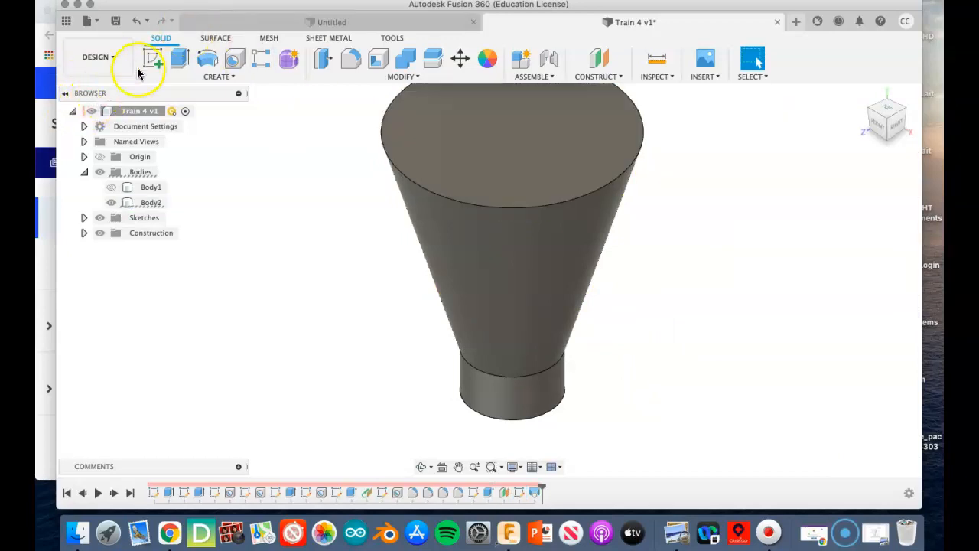
- Create a sketch on the flared body's top face, finish it with the face's circular outline as profile, and return to an isometric view
left_click(151, 63)
left_click(482, 179)
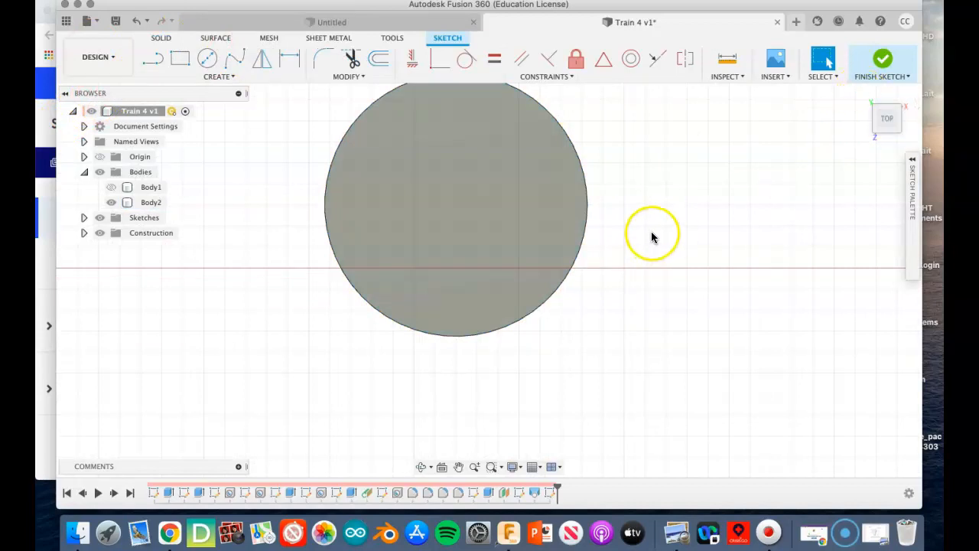
scroll(651, 234, "up", 3)
scroll(652, 235, "down", 5)
middle_click_drag(659, 266, 658, 306)
scroll(678, 267, "up", 2)
scroll(678, 265, "down", 1)
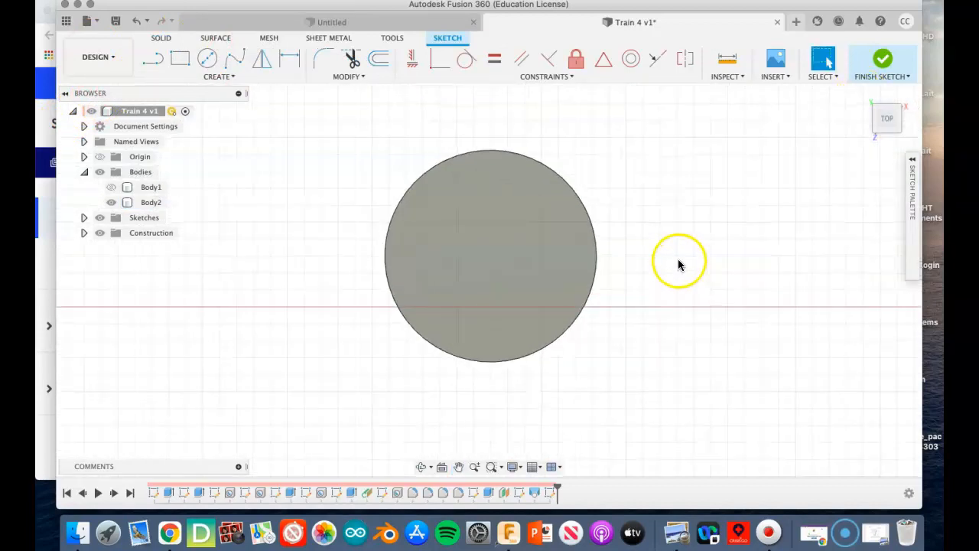
left_click(876, 63)
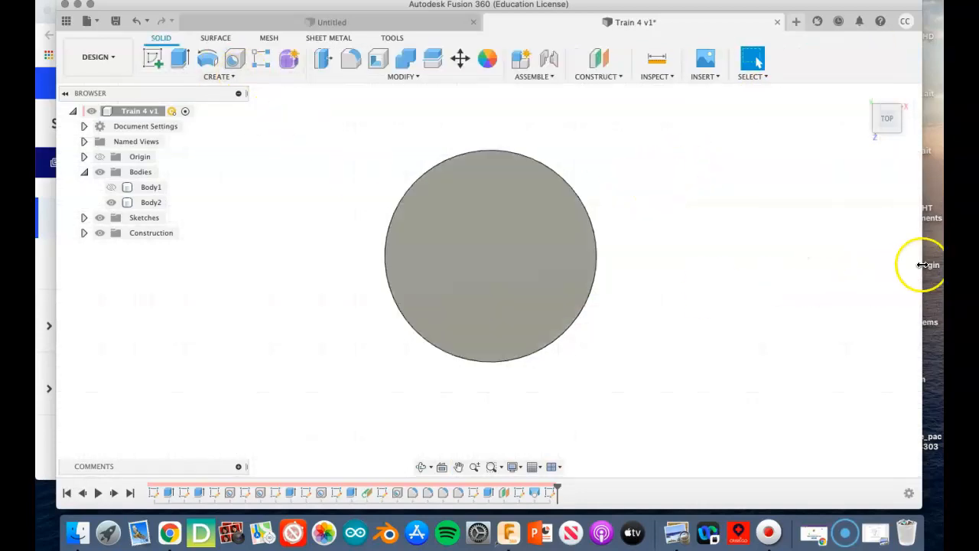
left_click(864, 95)
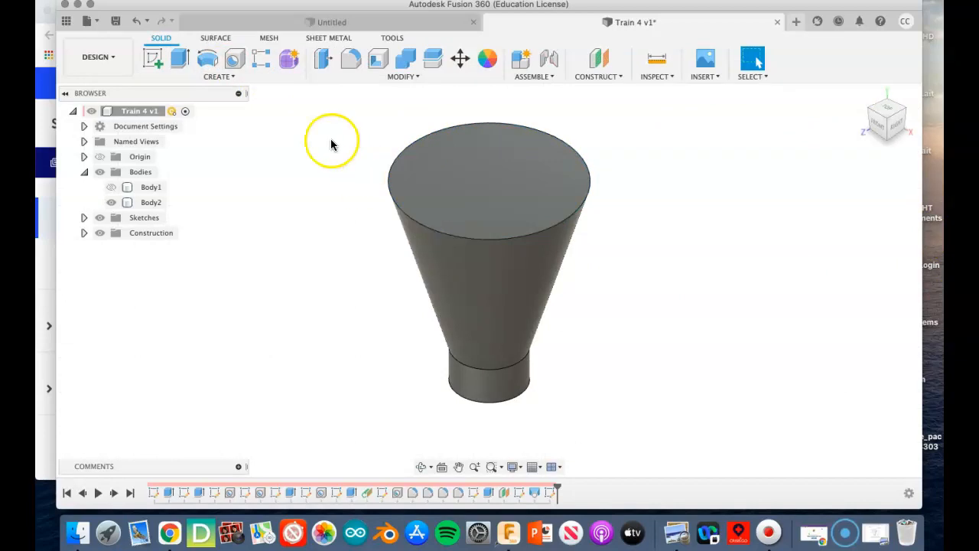
- Extrude the circular top profile upward as a joined straight rim as tall as the base cylinder
left_click(179, 59)
left_click(500, 215)
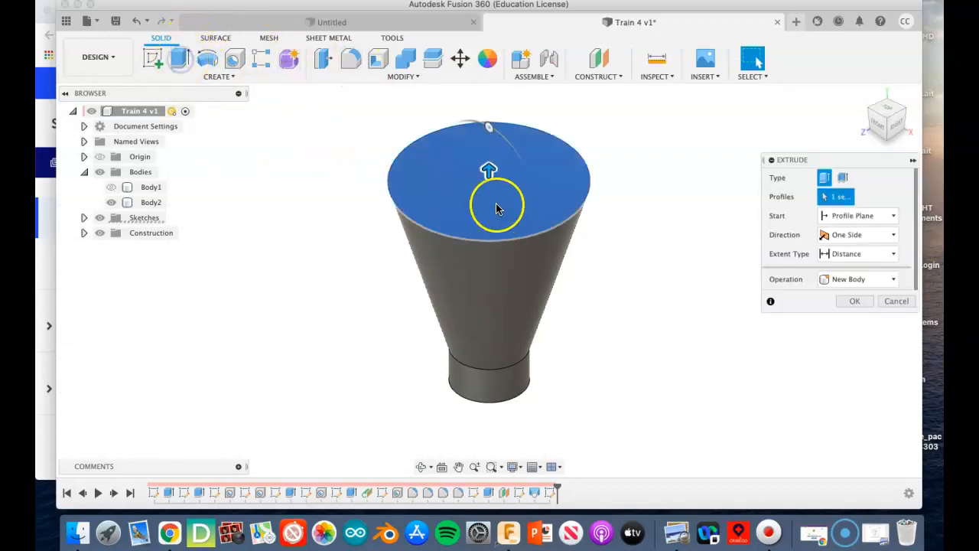
left_click(498, 208)
left_click(502, 205)
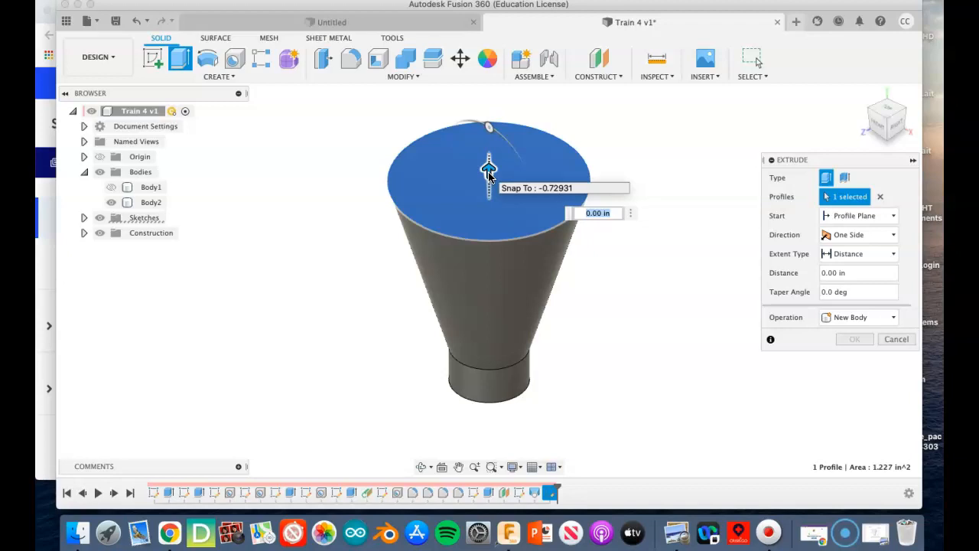
type("75-1")
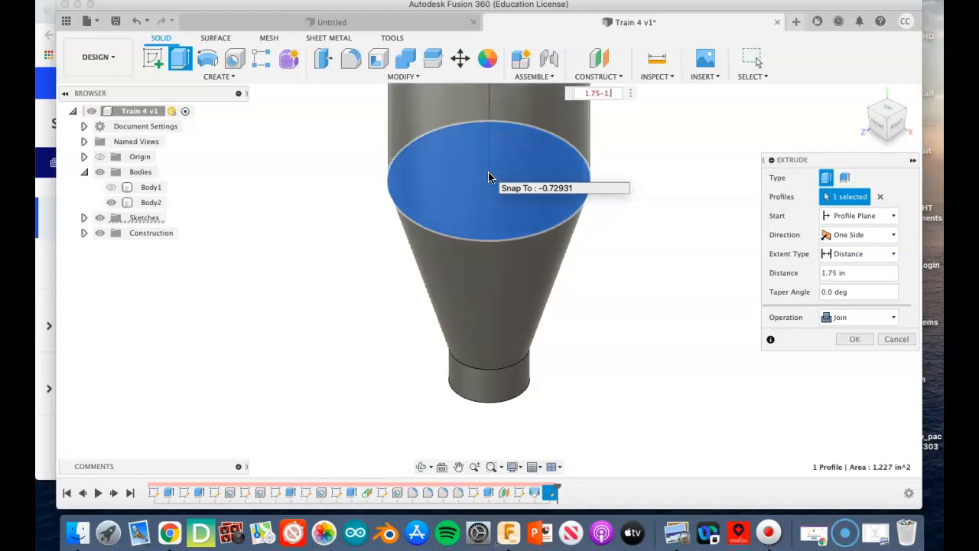
key("Return")
key("Return")
left_click(570, 173)
left_click(415, 160)
left_click(550, 211)
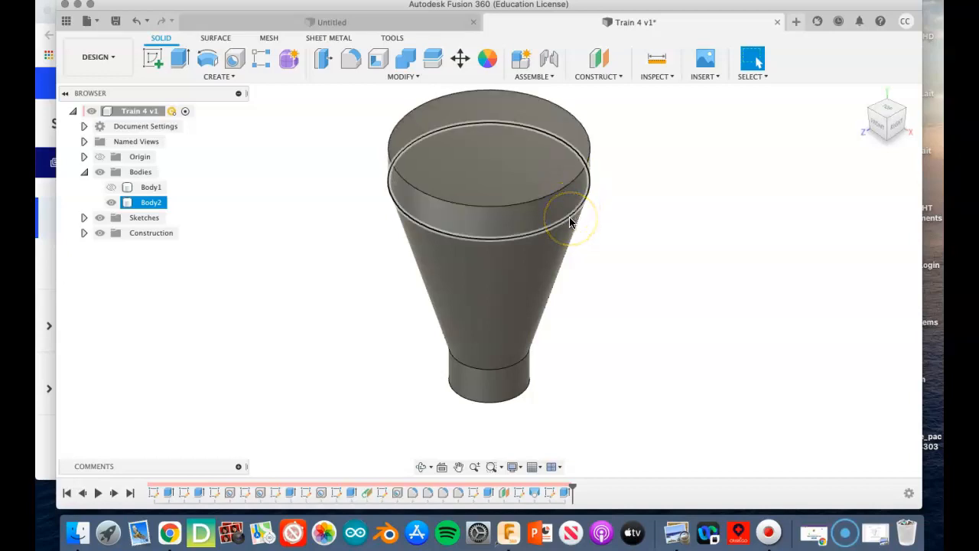
left_click(566, 212)
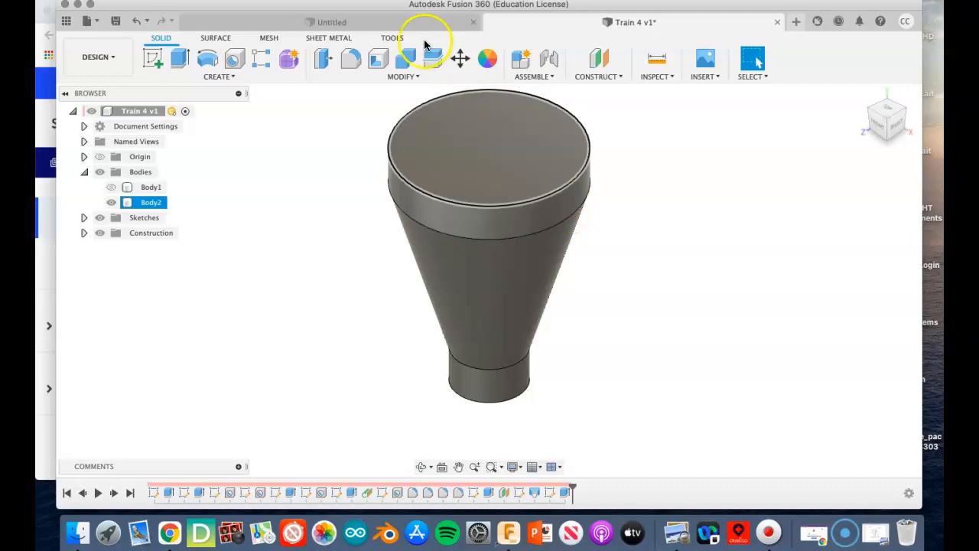
- Start a Distance and Angle chamfer on the rim's top outer edge
left_click(370, 66)
left_click(401, 77)
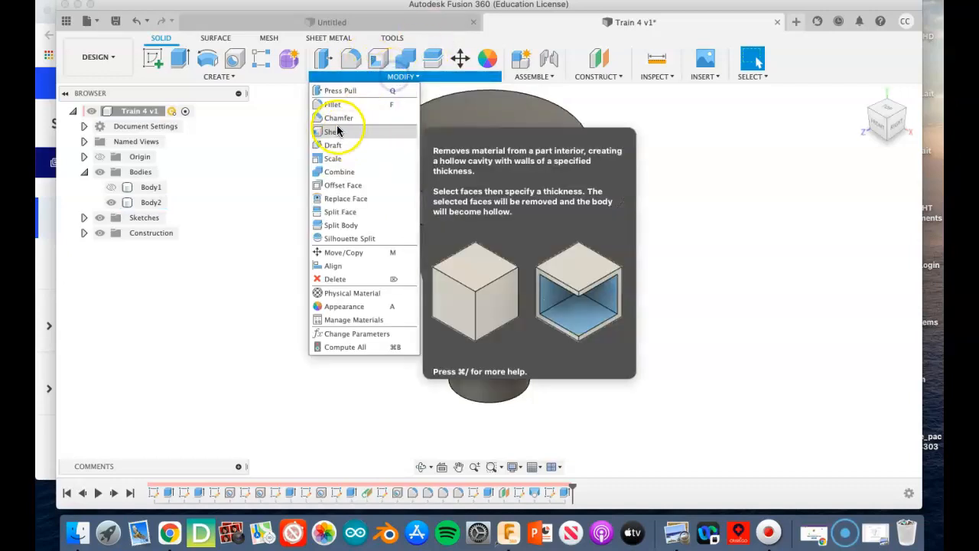
left_click(334, 118)
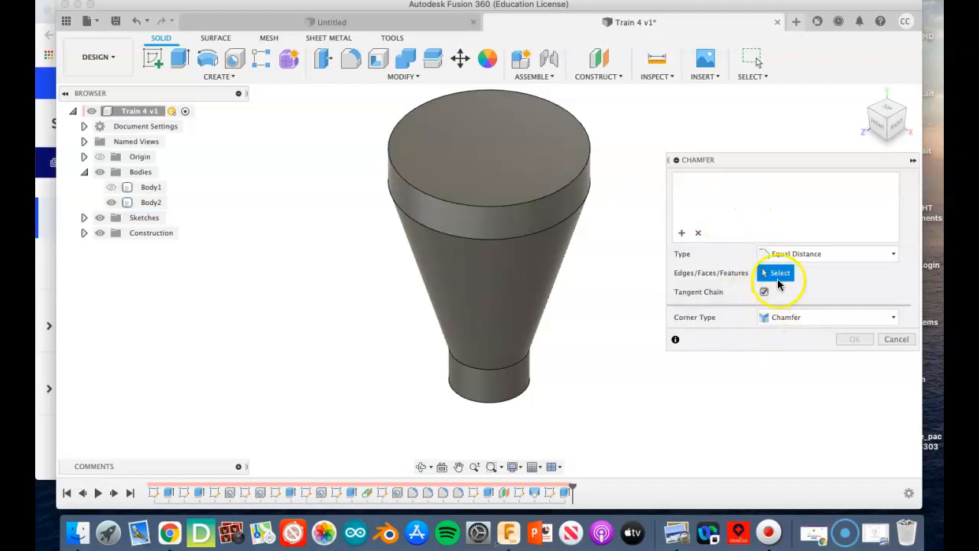
left_click(797, 253)
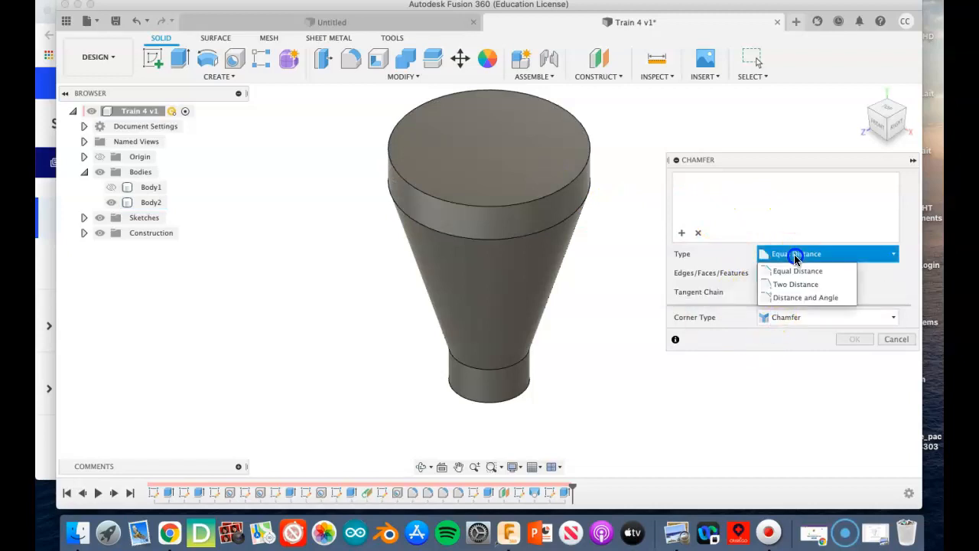
left_click(791, 298)
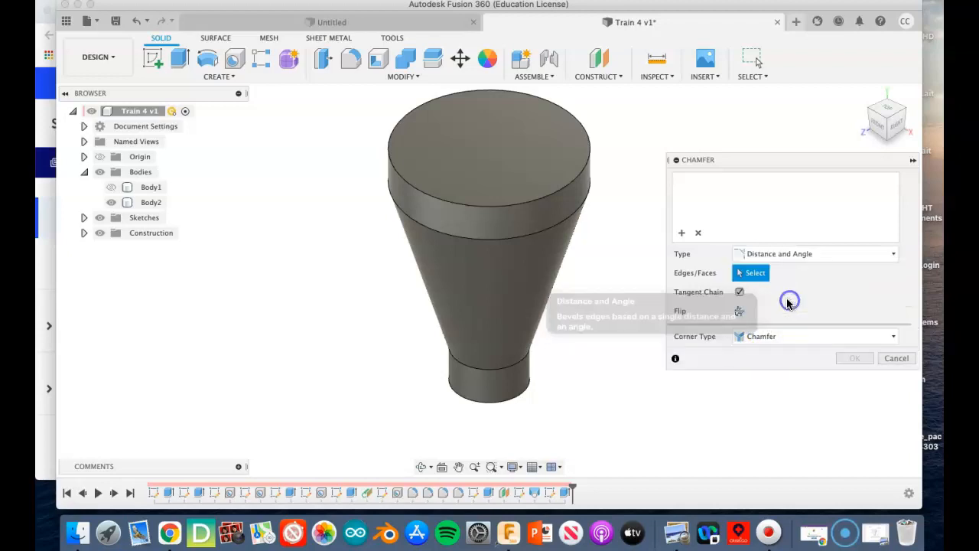
left_click(571, 185)
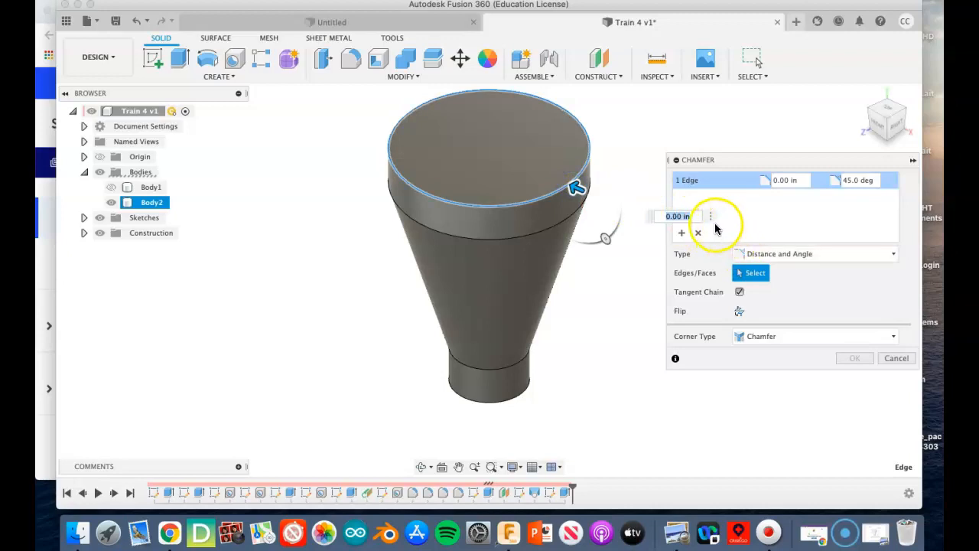
- Set the top edge's chamfer angle to 15 deg and its distance to 0.25 in, and apply it
left_click(844, 182)
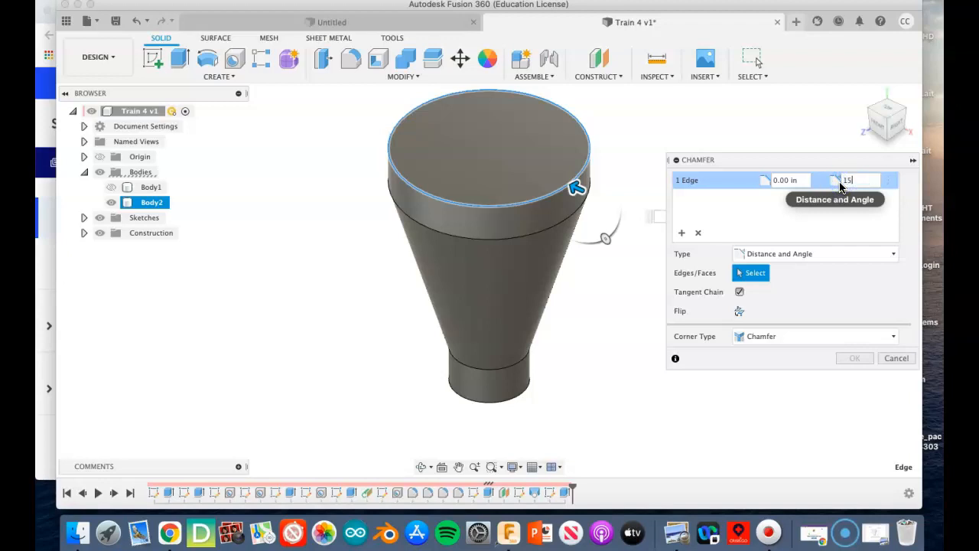
left_click(800, 180)
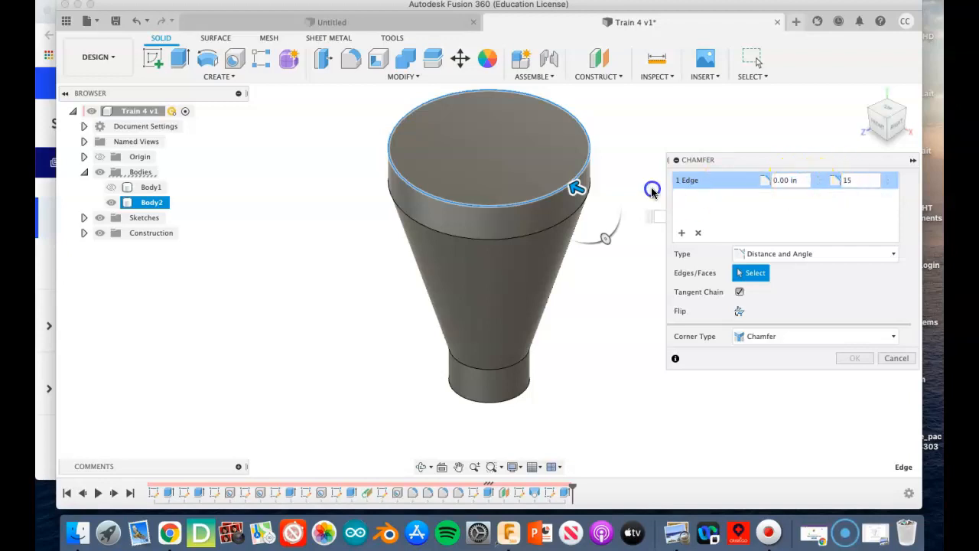
type(".25")
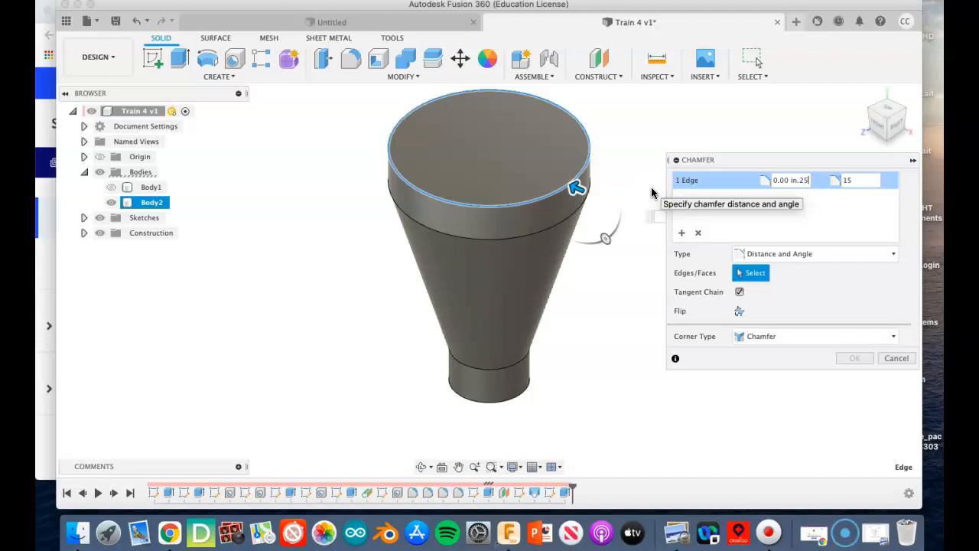
key("BackSpace")
key("BackSpace")
key("BackSpace")
key("BackSpace")
key("BackSpace")
key("BackSpace")
key("BackSpace")
key("BackSpace")
key("BackSpace")
key("BackSpace")
type(".25")
key("Return")
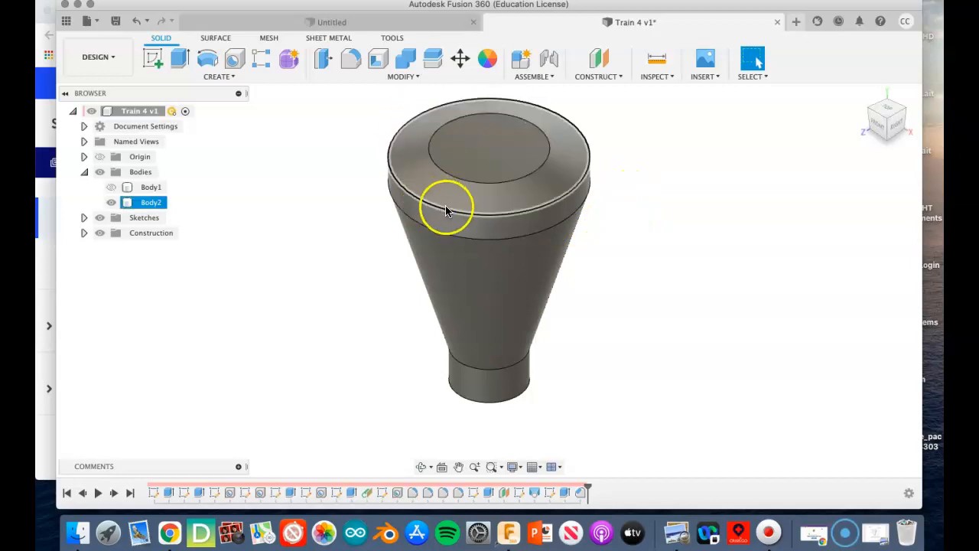
- Try a 75 deg angle on the top-edge chamfer, cancel the edit and delete the chamfer
double_click(581, 493)
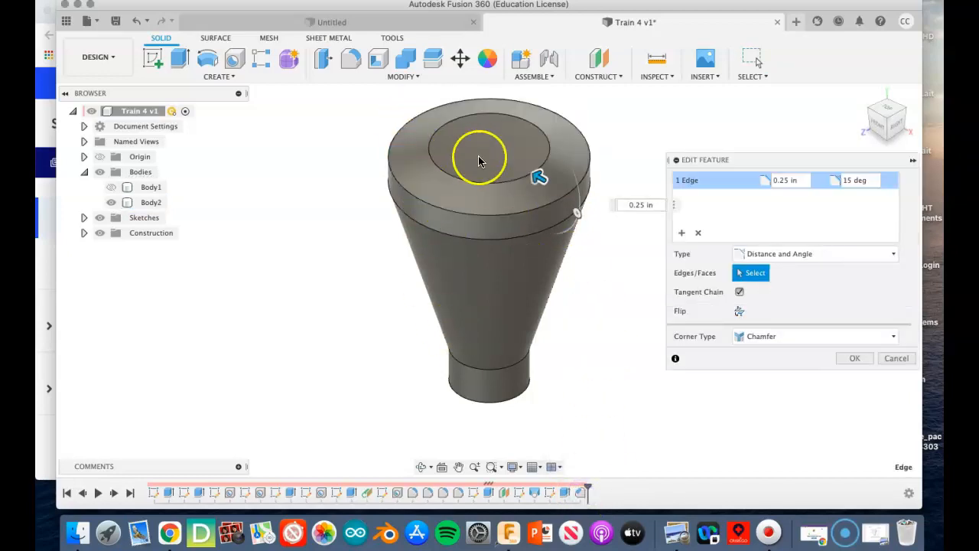
left_click(831, 183)
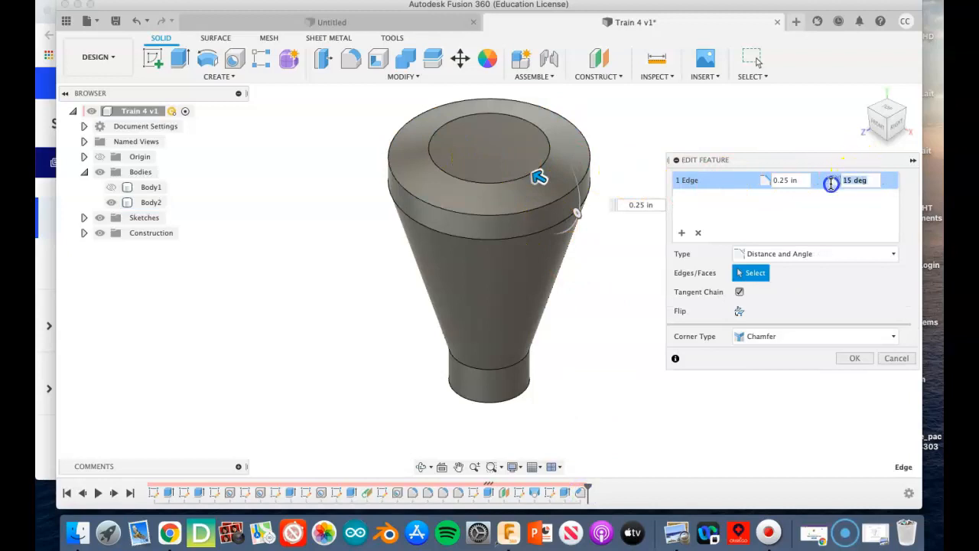
type("75")
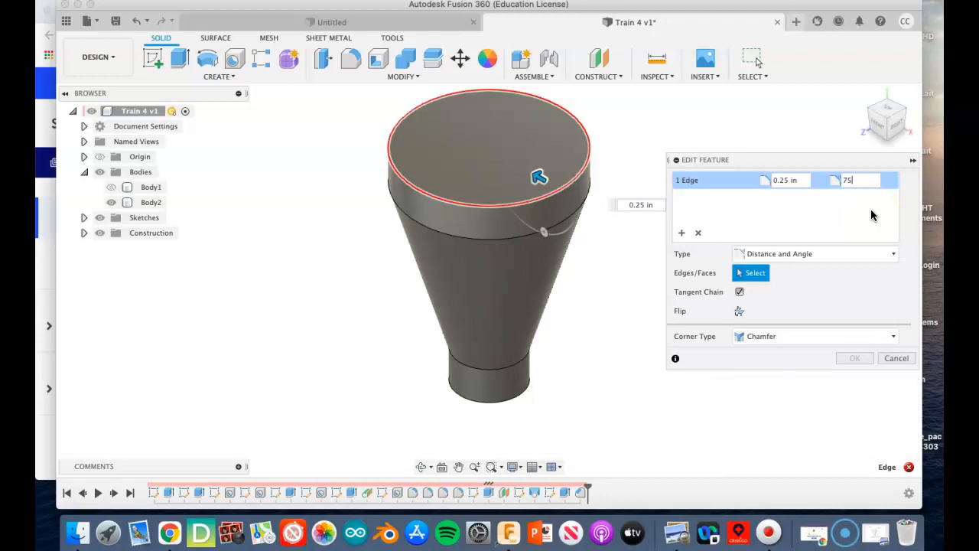
left_click(896, 358)
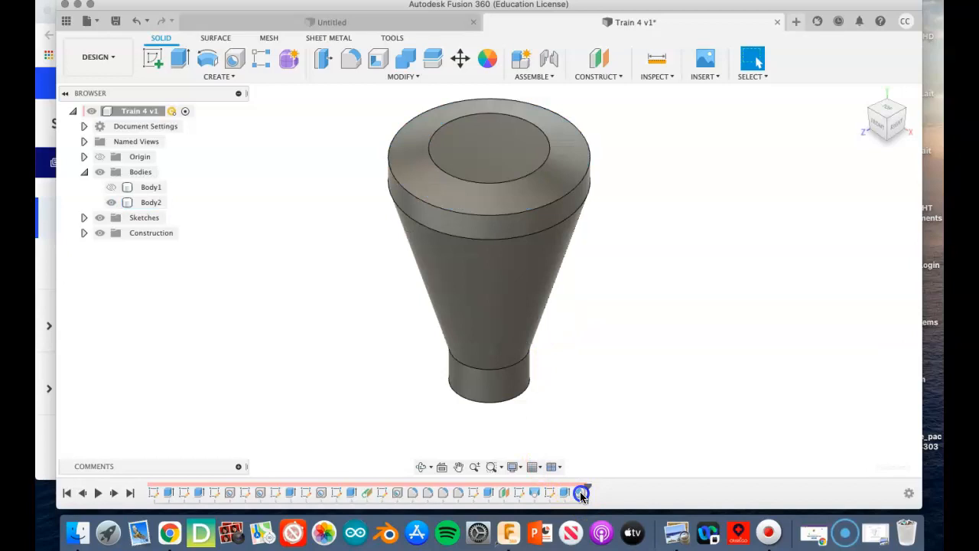
right_click(581, 494)
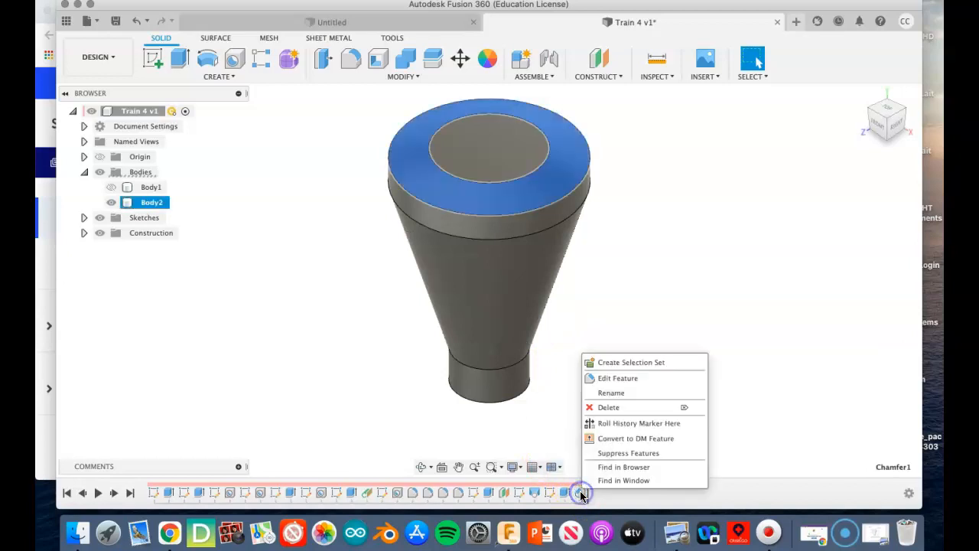
left_click(602, 409)
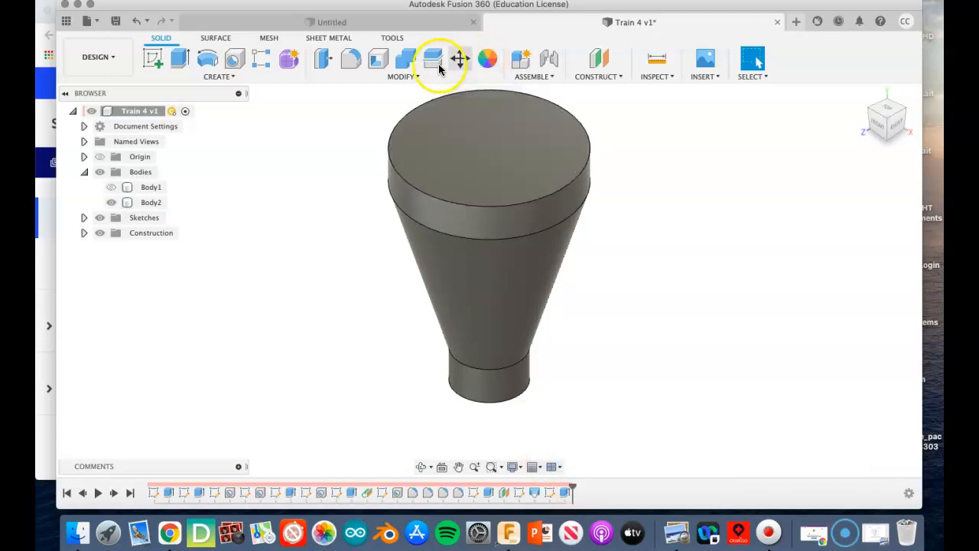
- Set up a Distance and Angle chamfer of 0.25 in at 15 deg on the edge where the rim meets the flared body
left_click(377, 76)
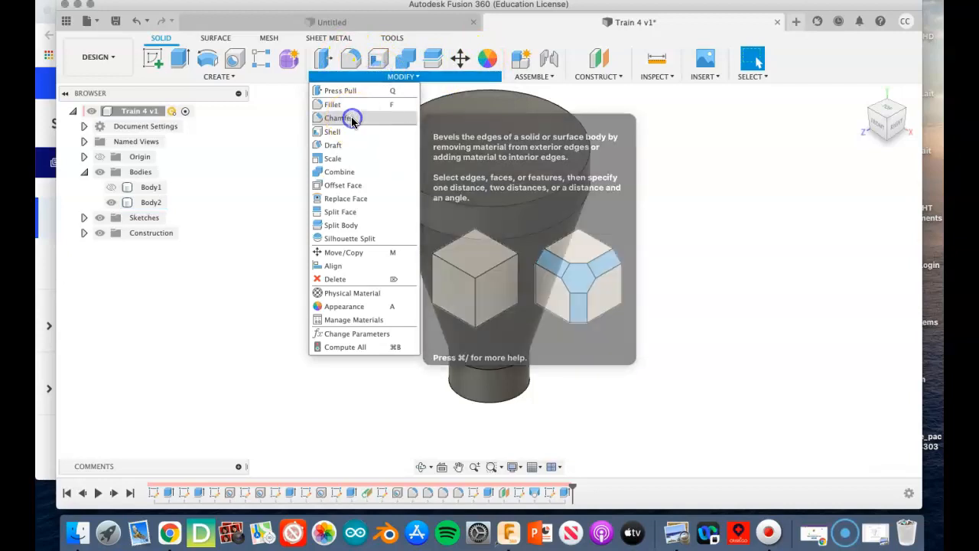
left_click(351, 117)
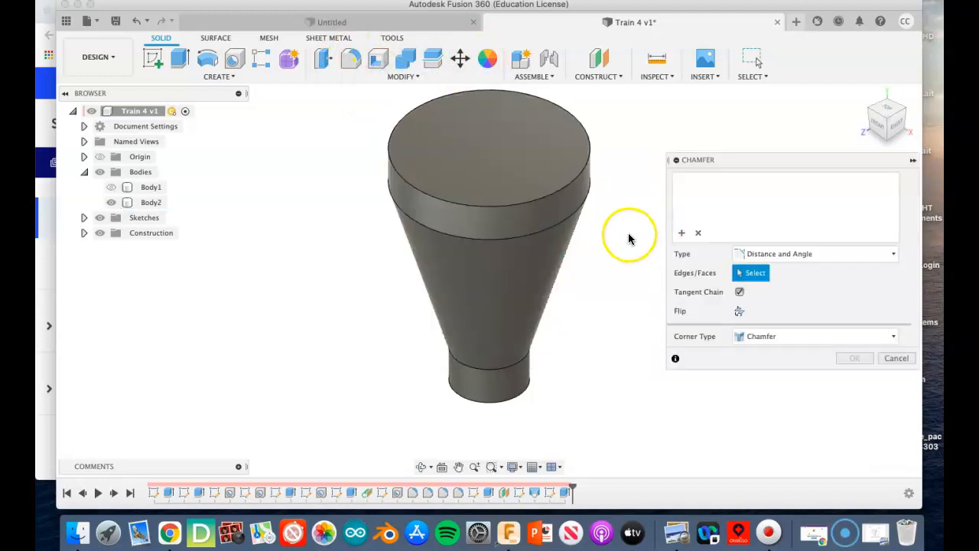
left_click(578, 210)
left_click(878, 181)
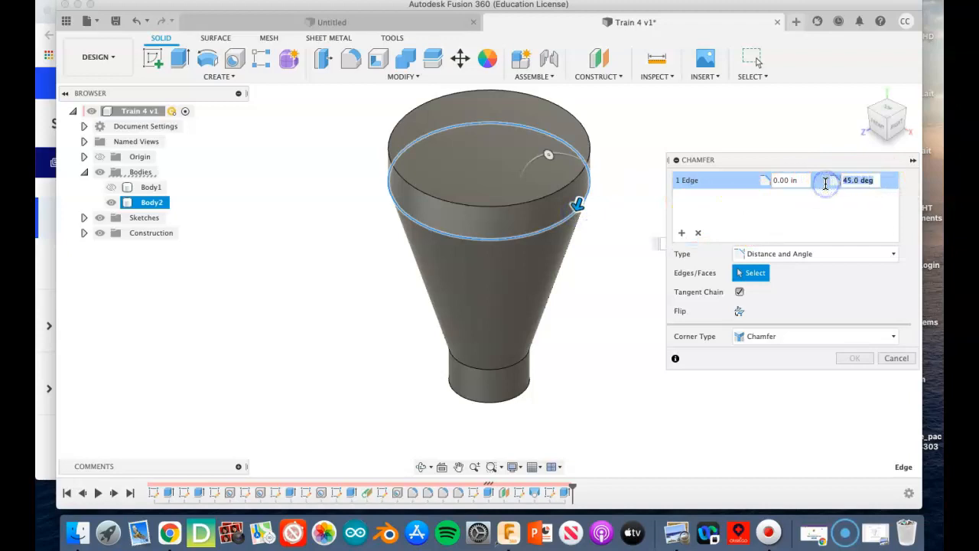
type("15")
left_click(757, 179)
type(".2")
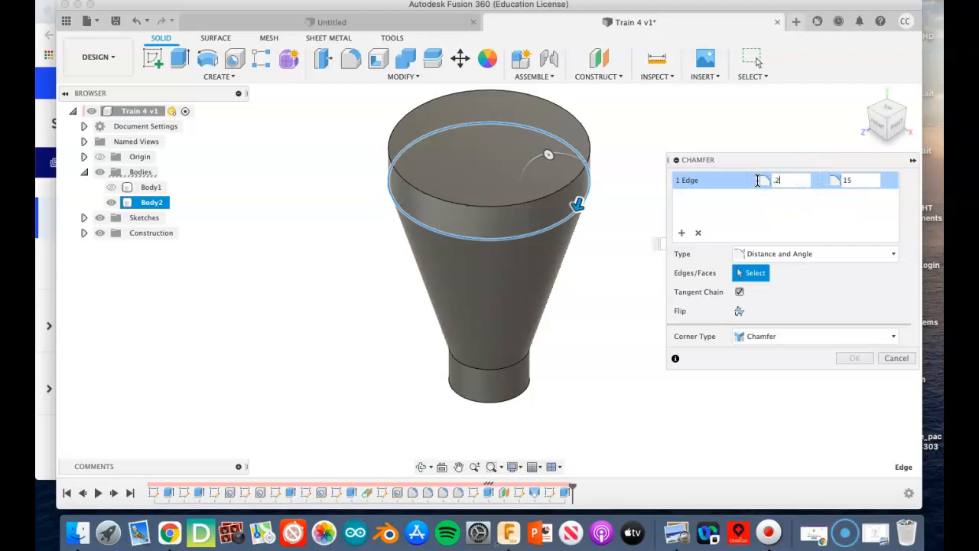
type("5")
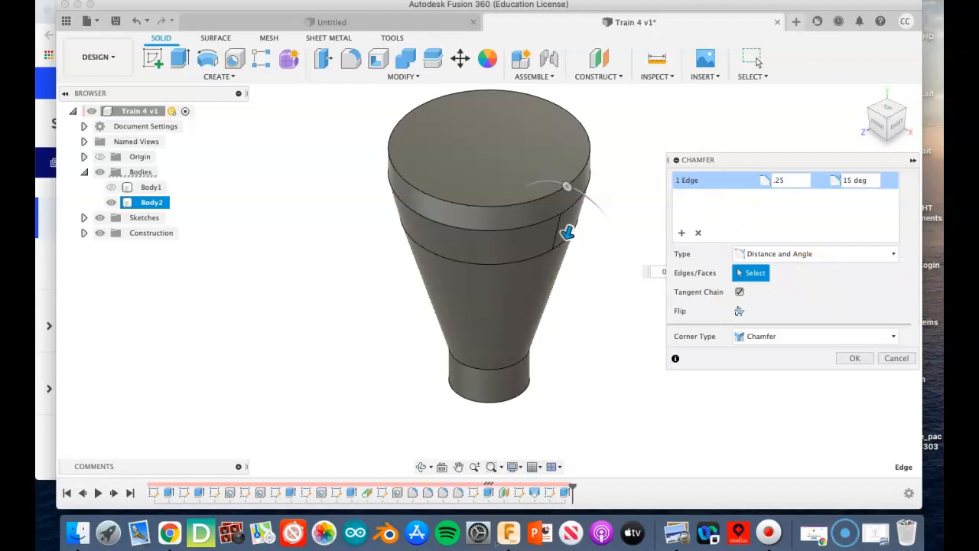
- Try a 75 deg angle with a 0.25 in distance on the lower rim edge's chamfer and flip its sides
left_click(691, 180)
type("75")
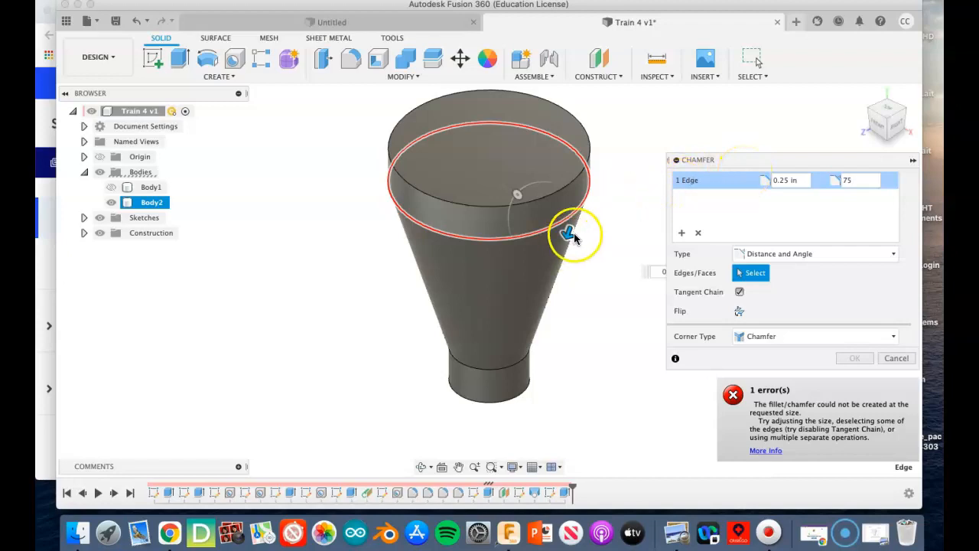
left_click_drag(583, 207, 615, 149)
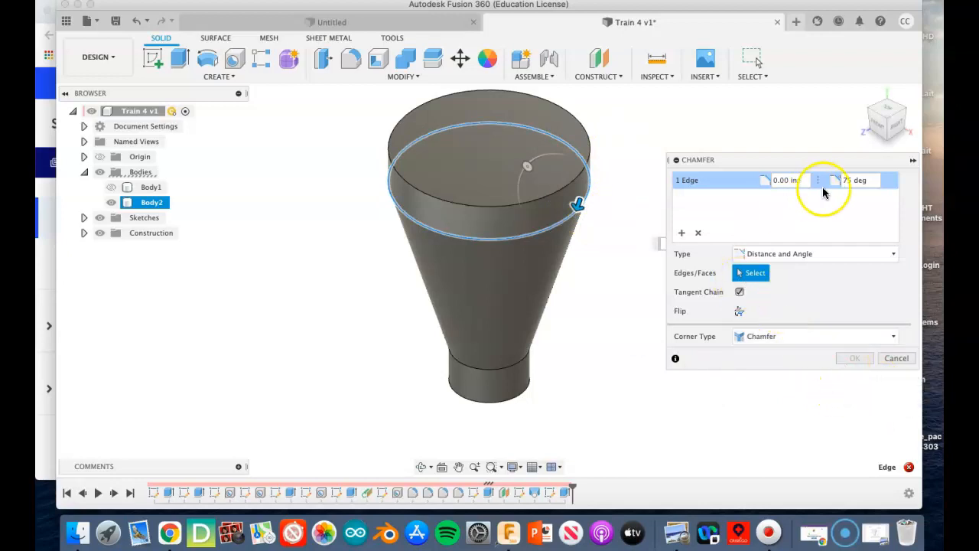
left_click(796, 180)
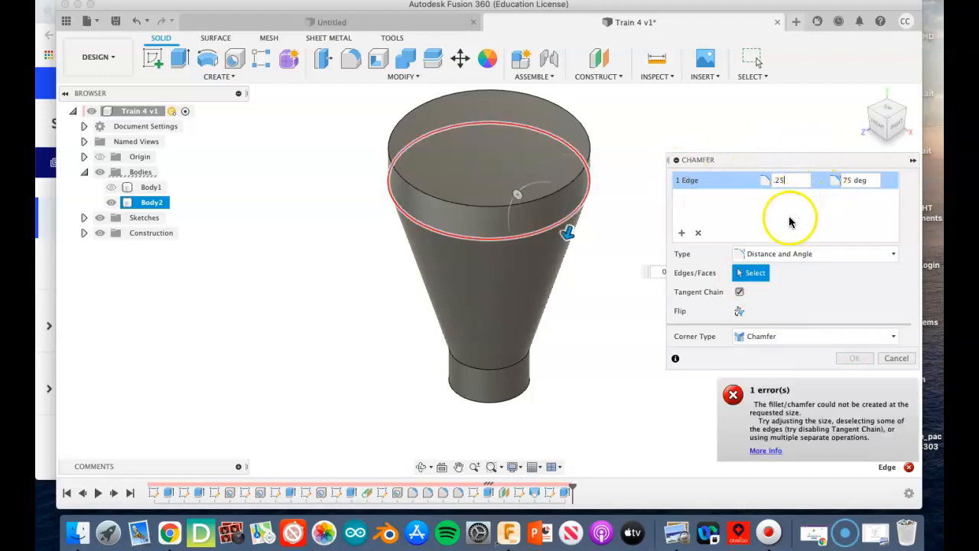
left_click(739, 311)
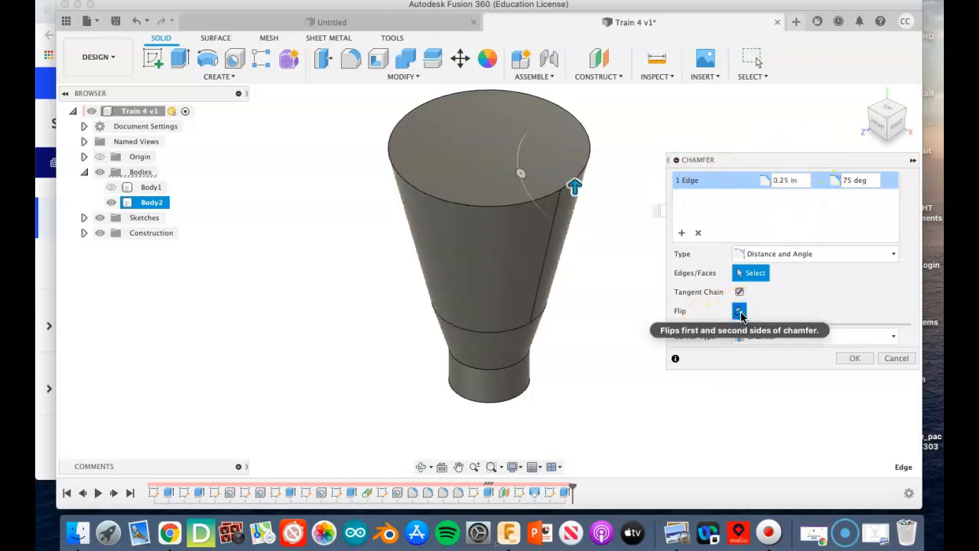
- Try 15 deg on the flipped lower-edge chamfer, check it from the side, and cancel the chamfer
left_click(838, 180)
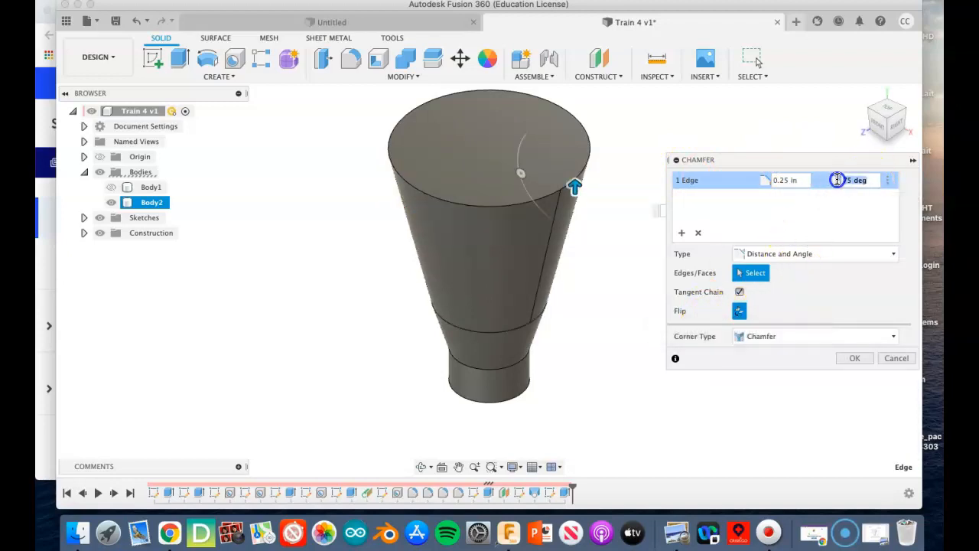
type("15")
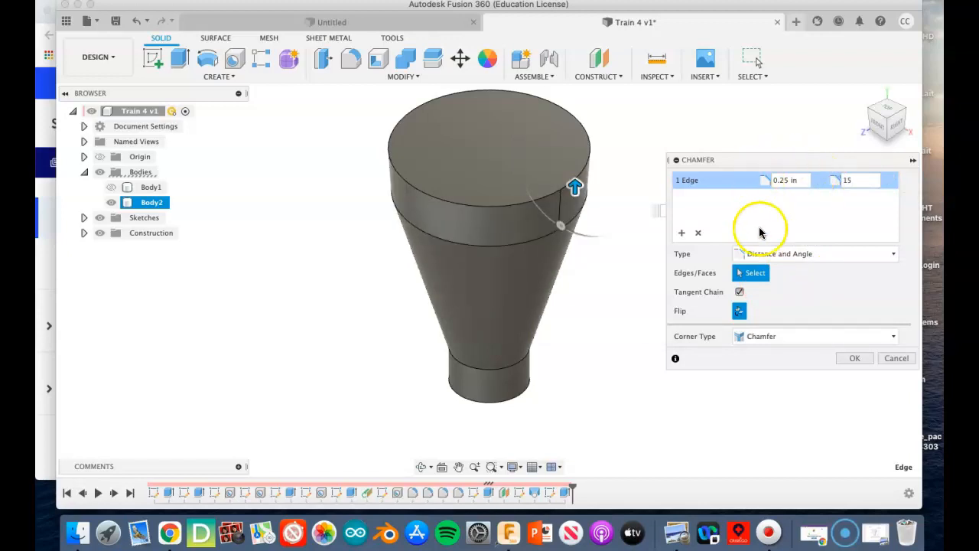
left_click(895, 125)
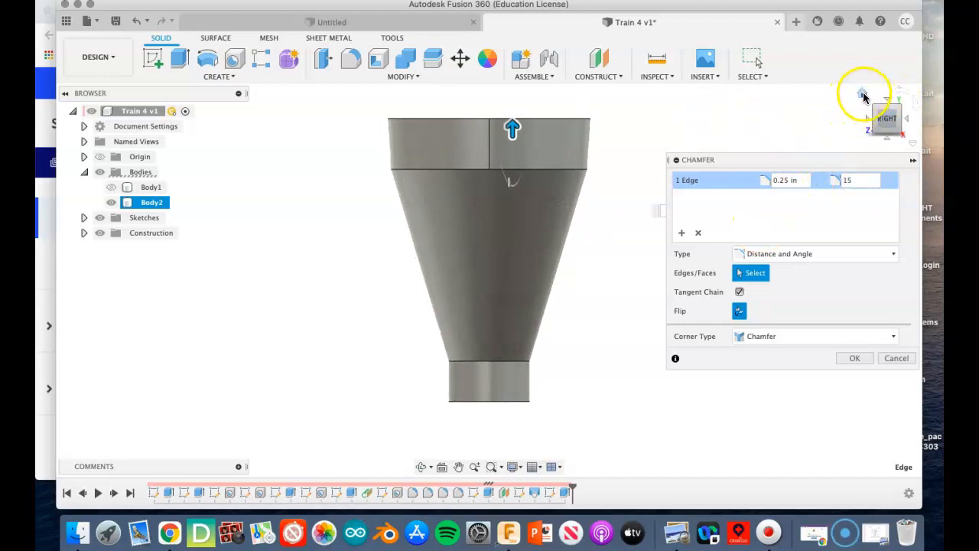
left_click(863, 94)
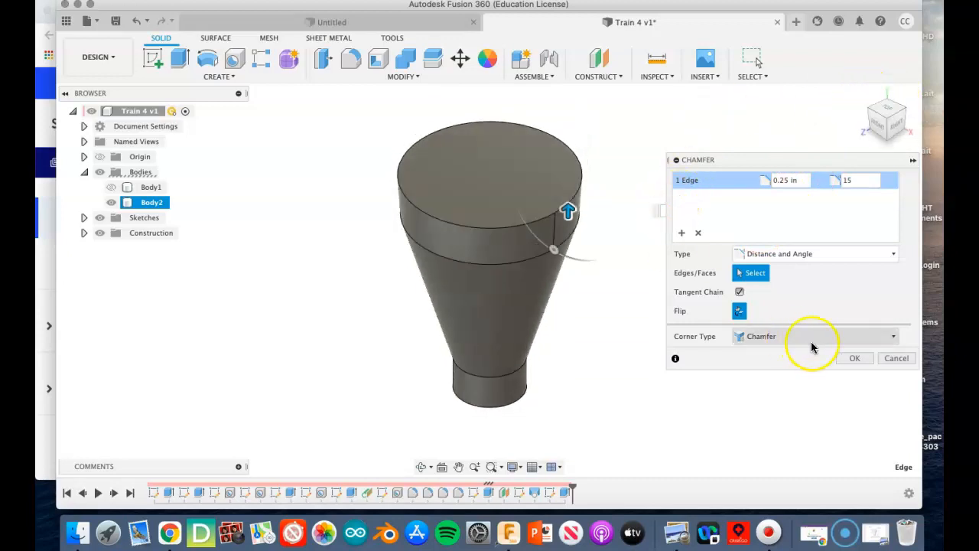
left_click(896, 358)
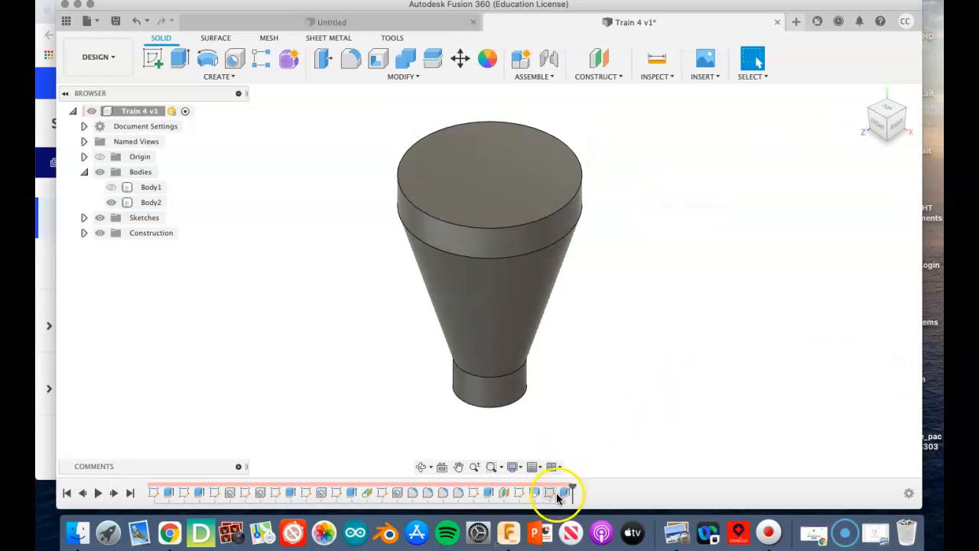
- Chamfer the rim's top outer edge by Distance and Angle, 0.25 in at 15 deg with the sides flipped
left_click(407, 76)
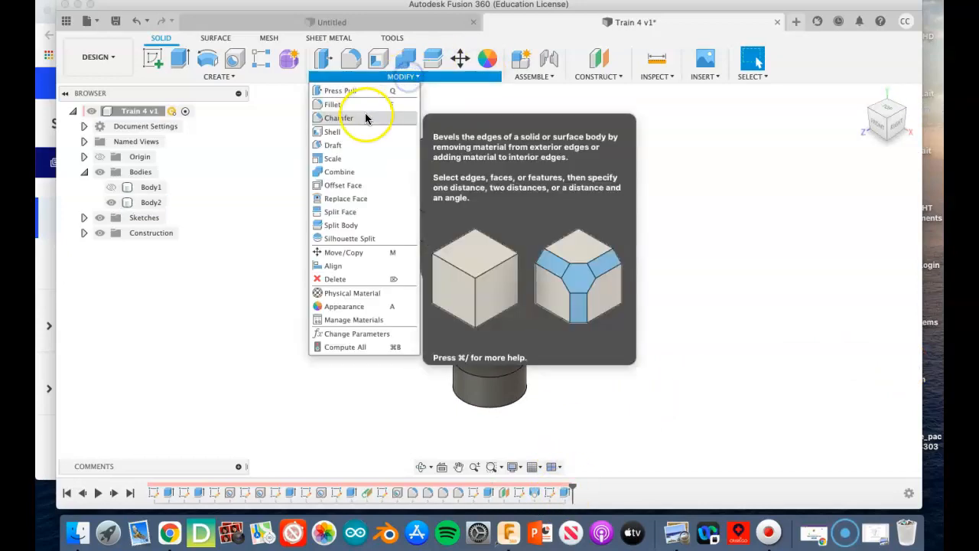
left_click(365, 117)
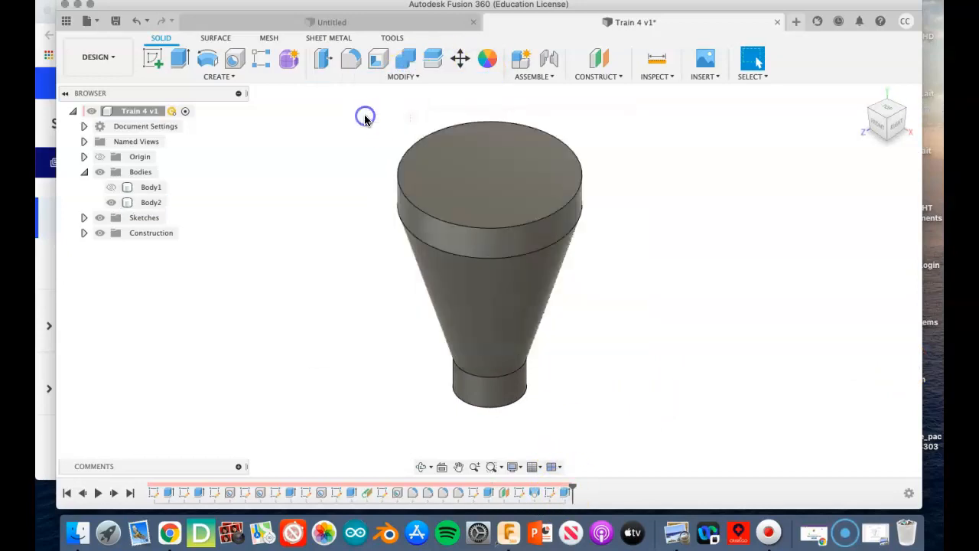
left_click(447, 224)
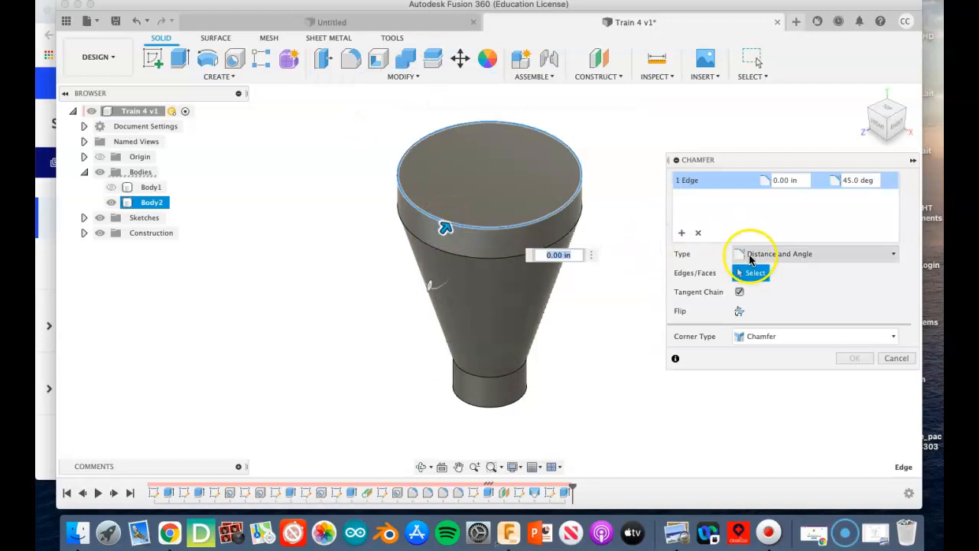
left_click(754, 259)
left_click(799, 180)
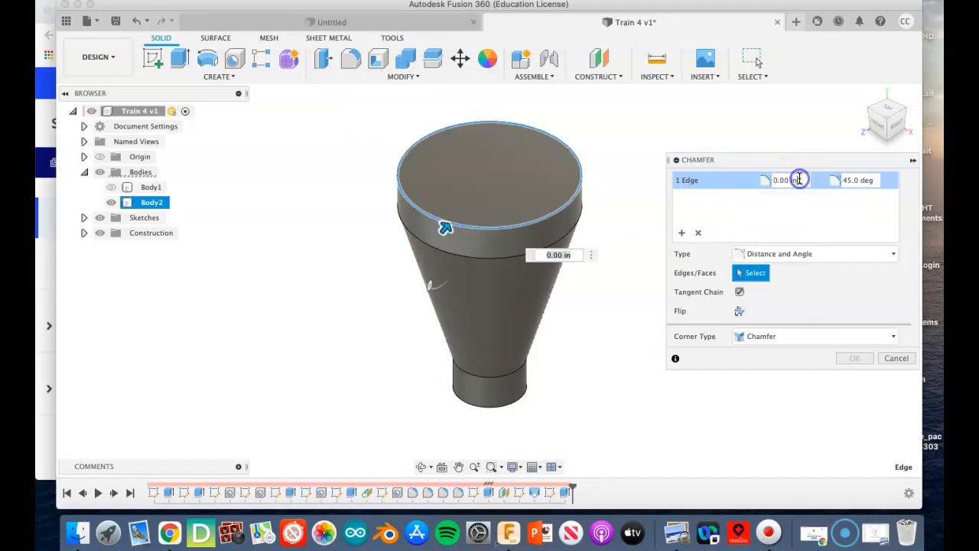
type(".25")
left_click(826, 181)
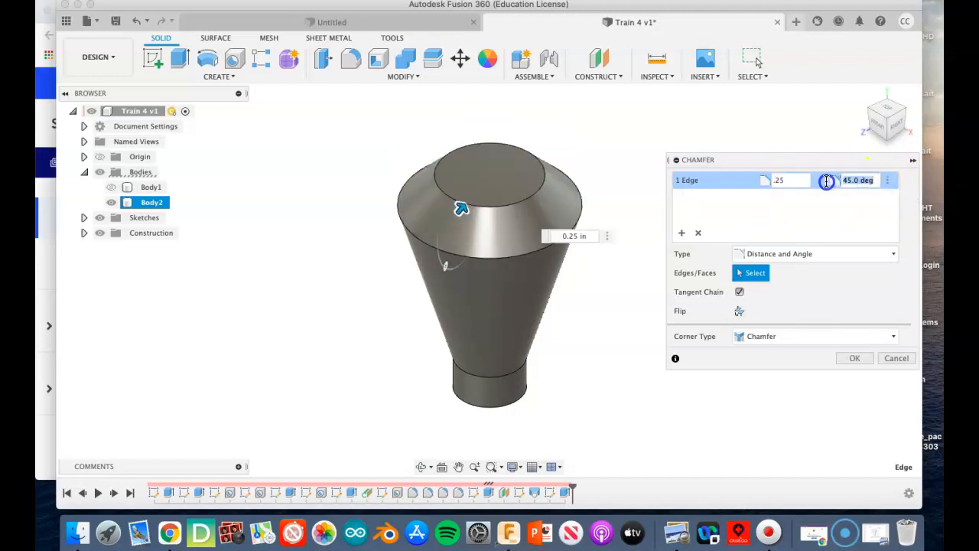
left_click(739, 313)
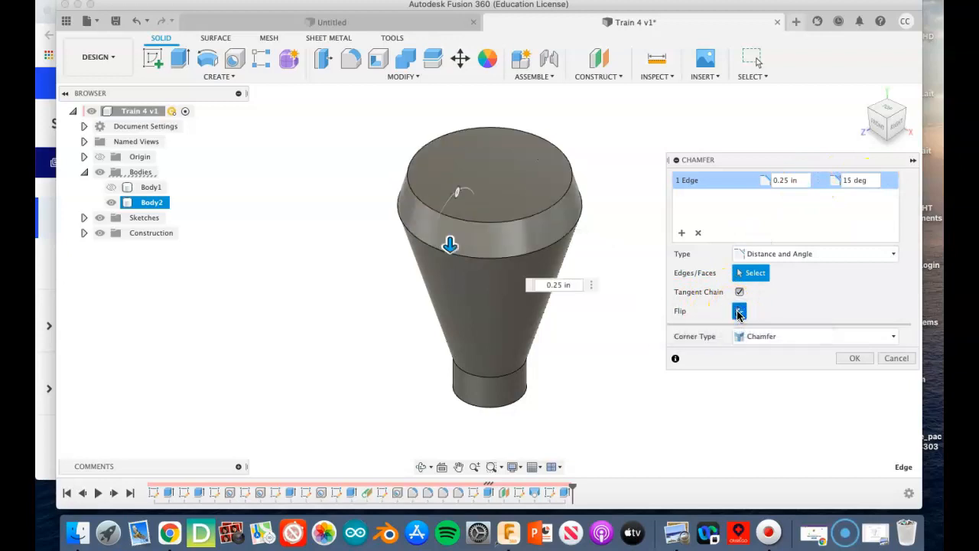
left_click(854, 357)
- Sketch a point at the centre of the stack's top face and finish the sketch
left_click(152, 58)
left_click(490, 185)
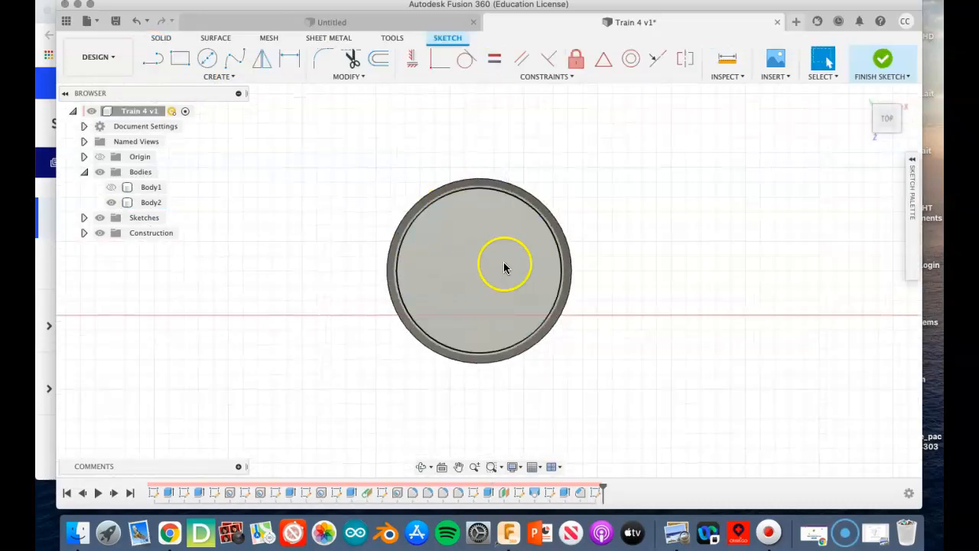
left_click(216, 76)
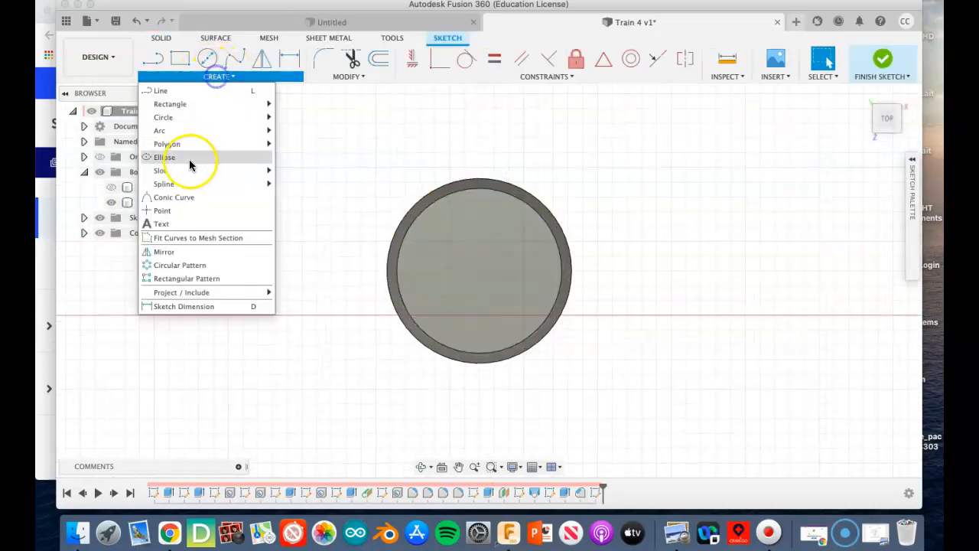
left_click(175, 211)
left_click(478, 271)
left_click(885, 59)
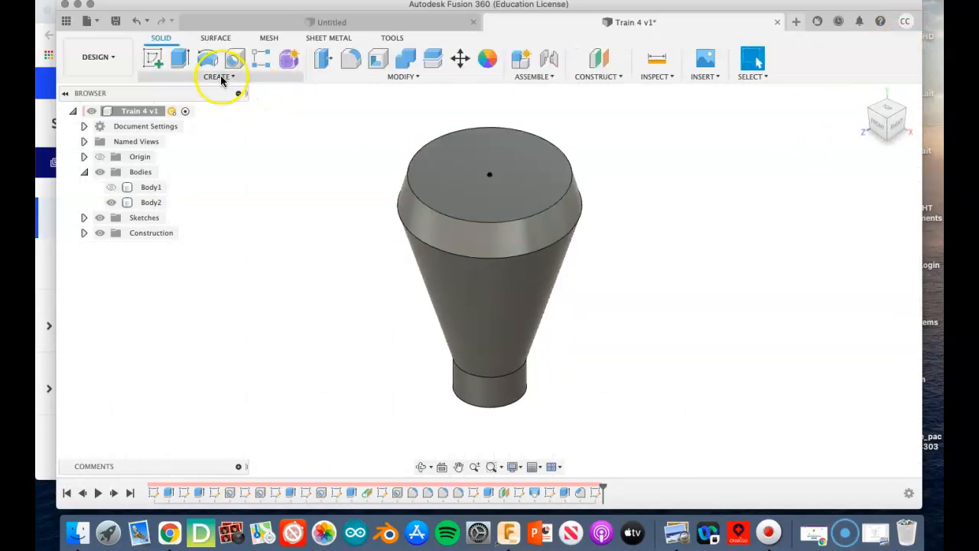
- Start a Hole at the top face's centre sketch point and make it a counterbore
left_click(235, 59)
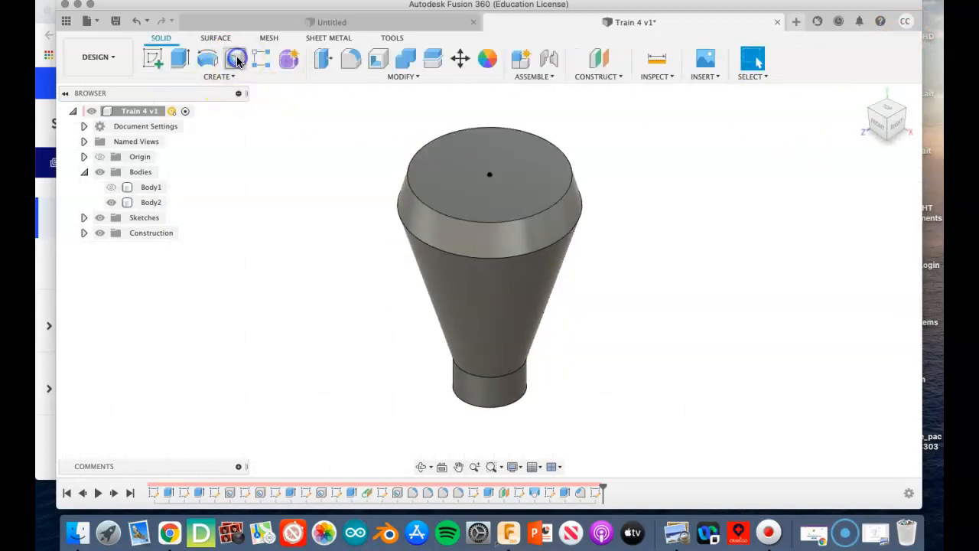
left_click(491, 174)
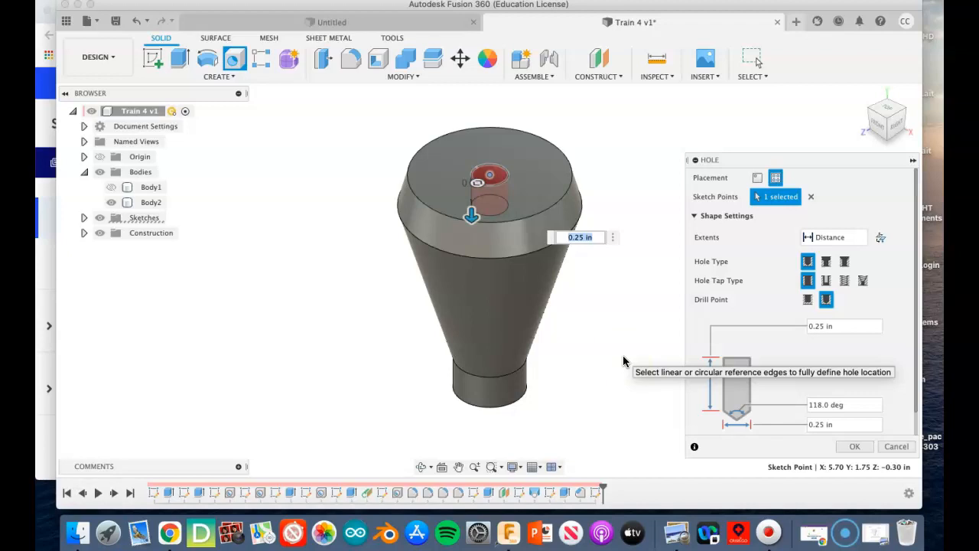
left_click(826, 263)
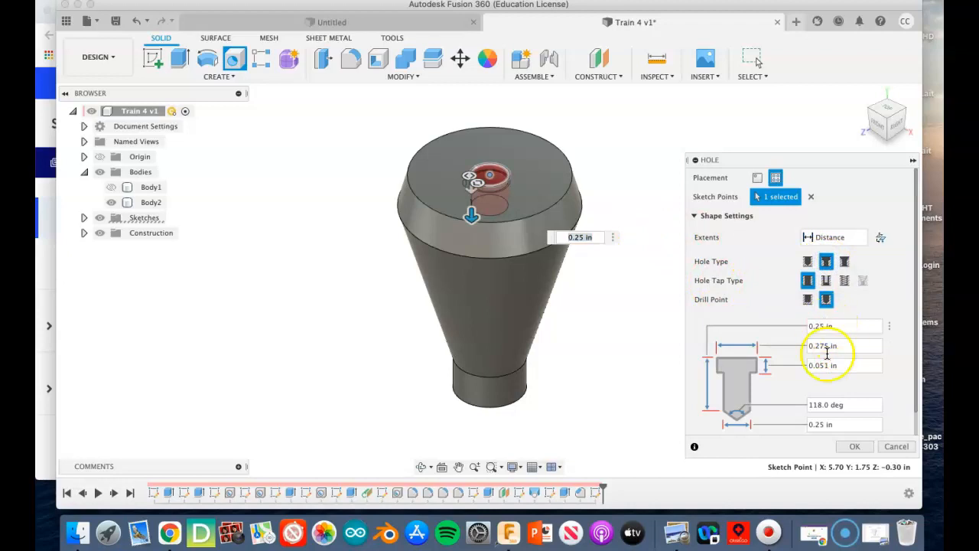
scroll(788, 349, "down", 1)
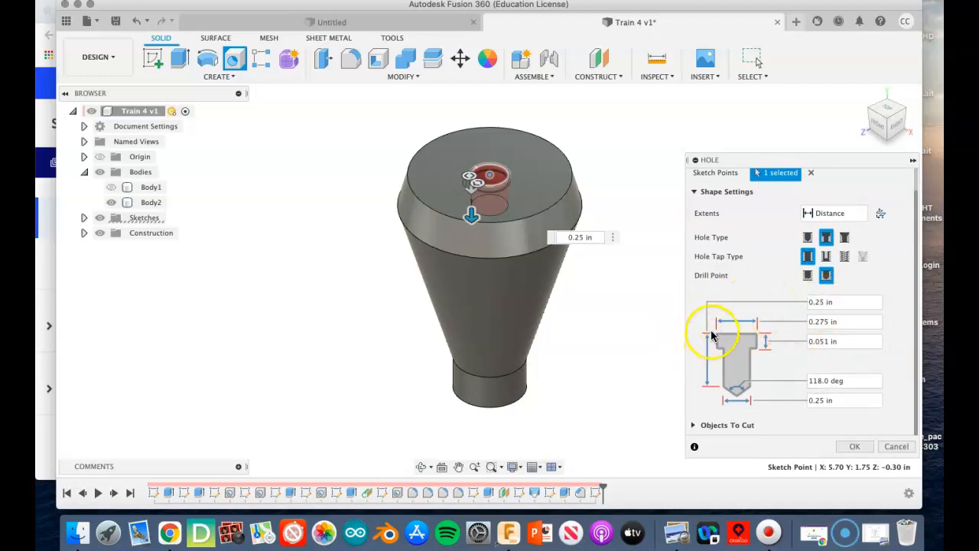
- Following the PDF drawing, create the hole 0.375 in in diameter and 1.5 in deep with a 0.875 in counterbore 0.375 in deep
left_click(837, 303)
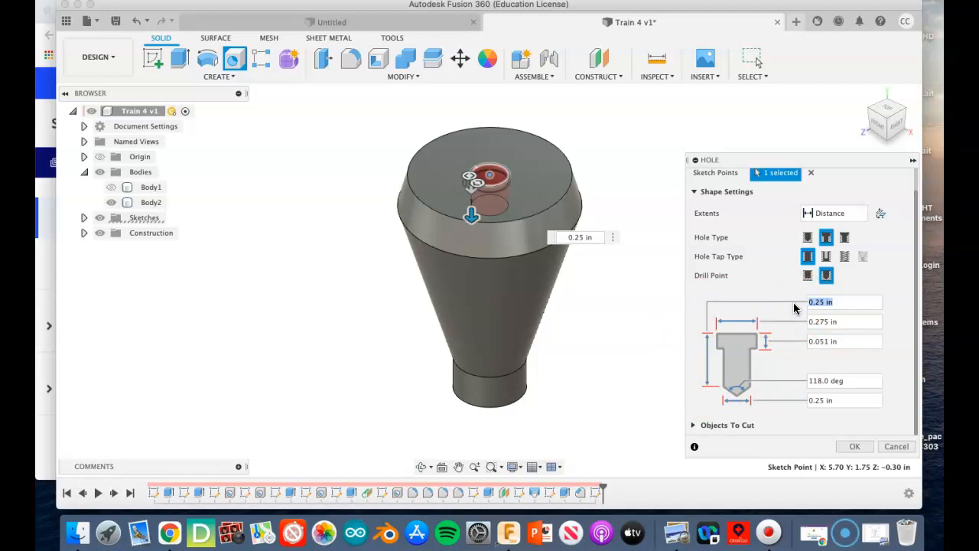
left_click(675, 533)
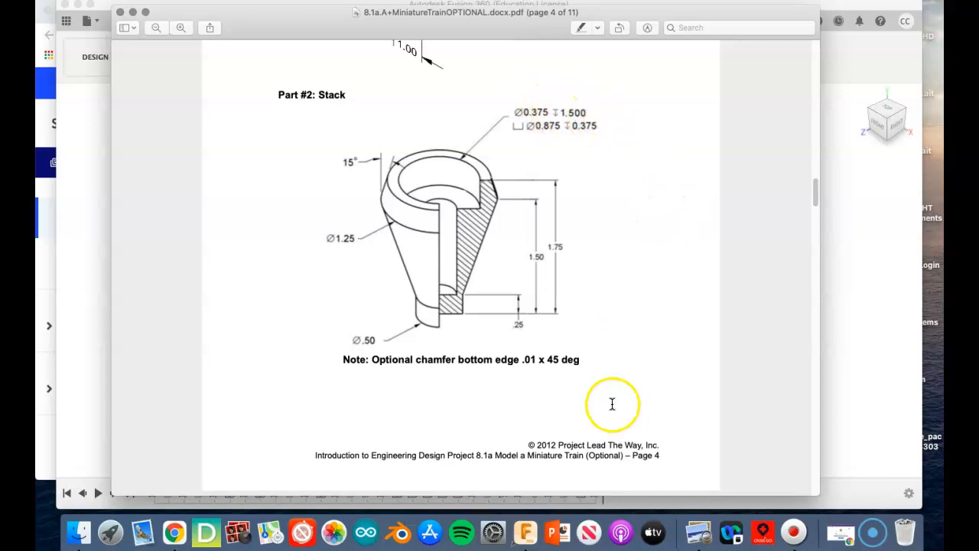
left_click(525, 533)
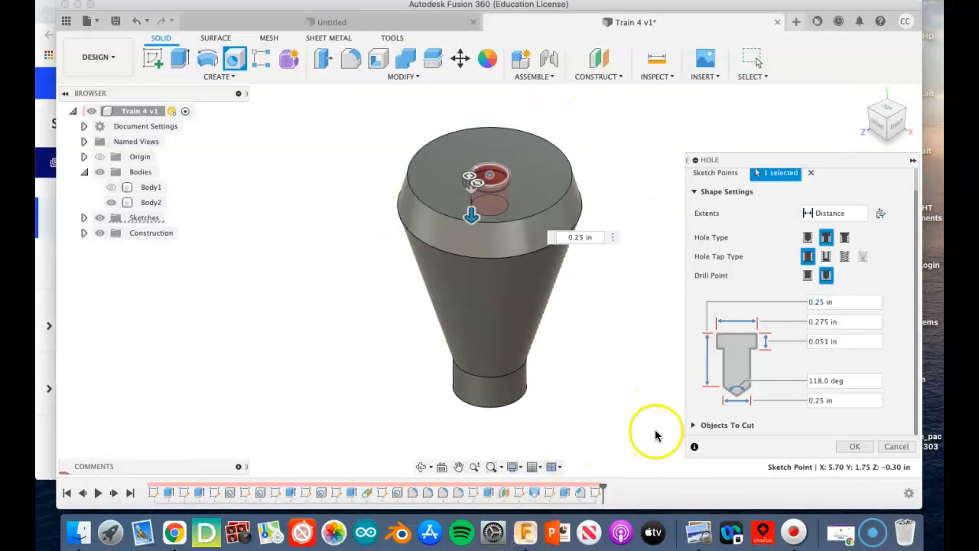
left_click(822, 304)
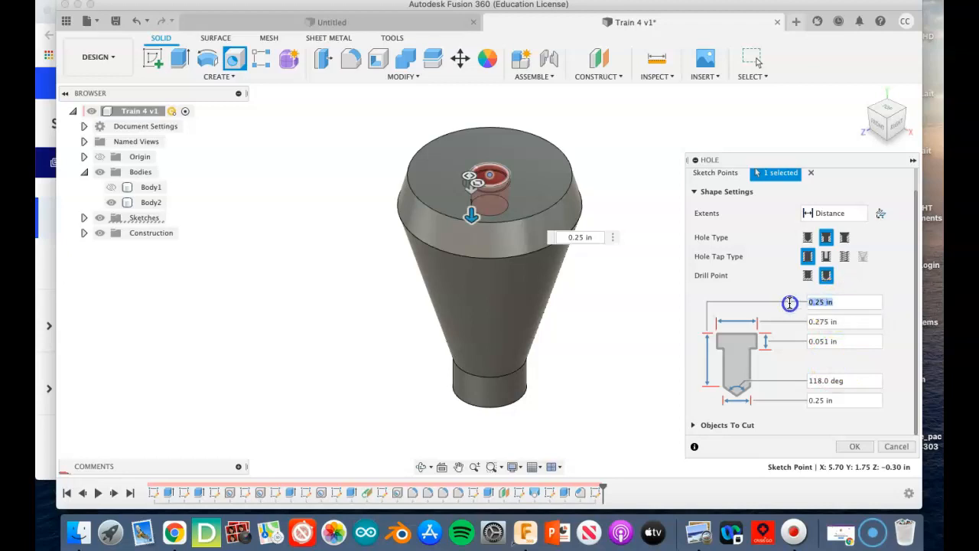
type("1.5")
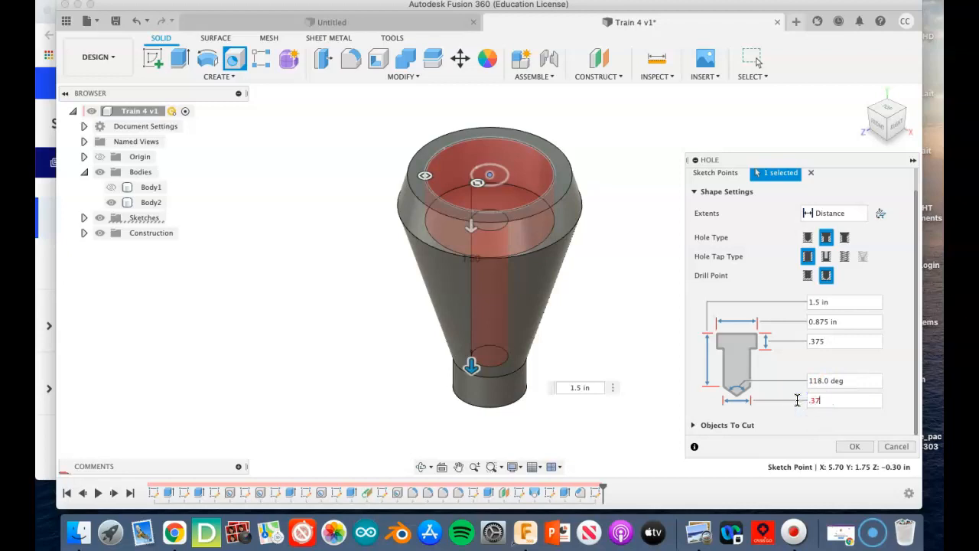
key("Return")
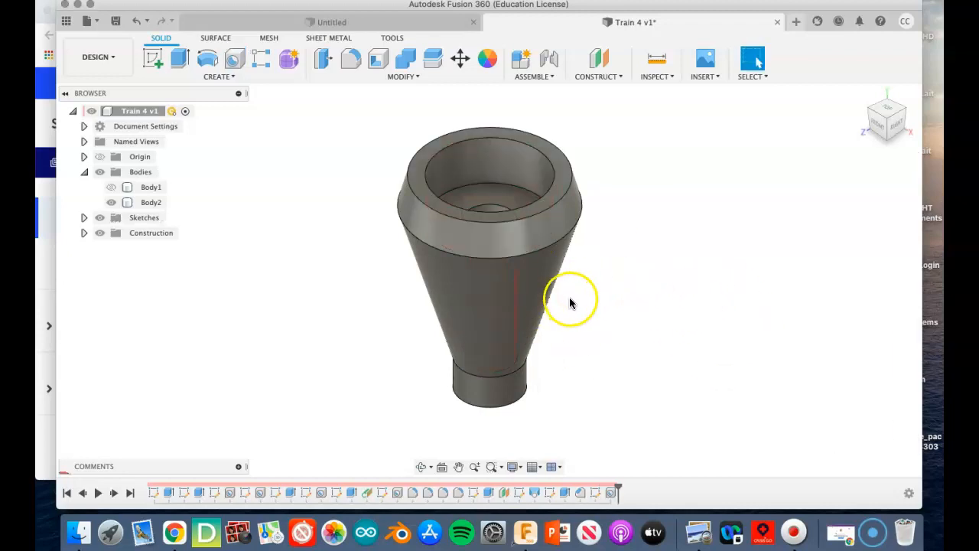
- Show the hidden train body (Body1) alongside the finished stack and view both parts together
scroll(658, 309, "down", 5)
scroll(658, 309, "up", 3)
scroll(658, 310, "down", 3)
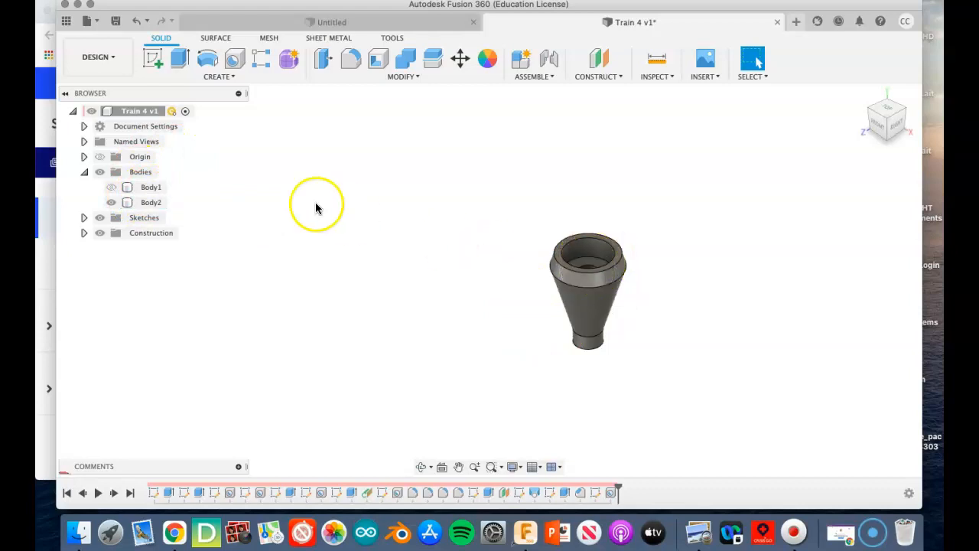
left_click(111, 186)
left_click(579, 245)
left_click(415, 104)
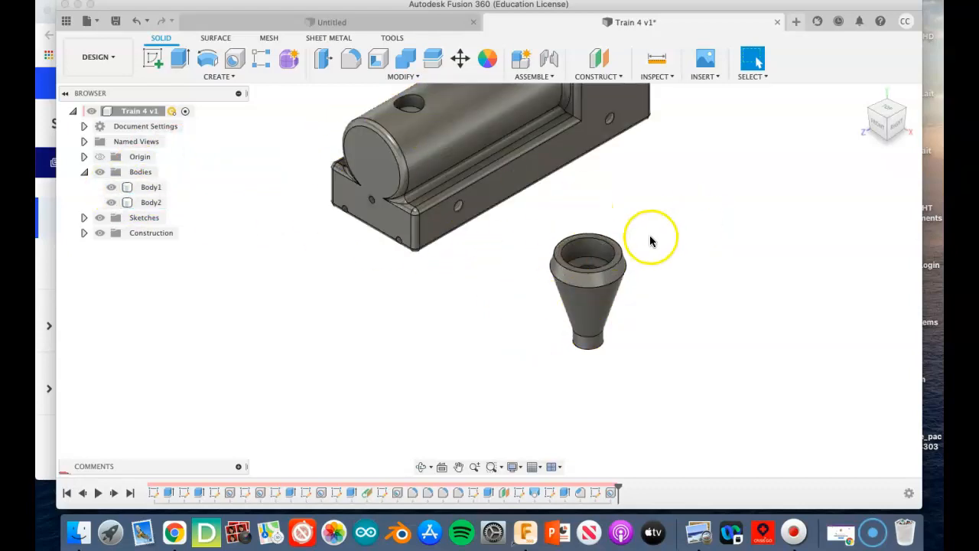
scroll(651, 234, "up", 4)
scroll(651, 234, "down", 6)
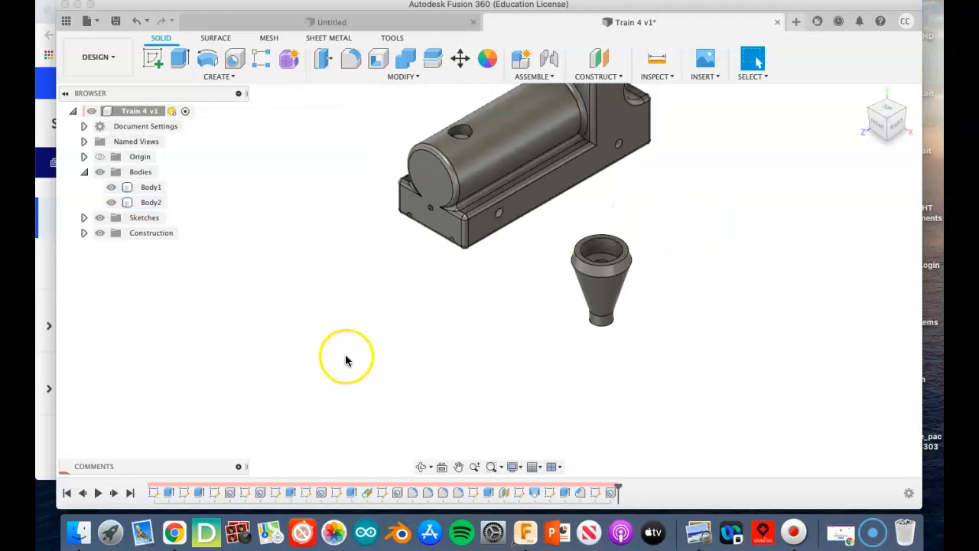